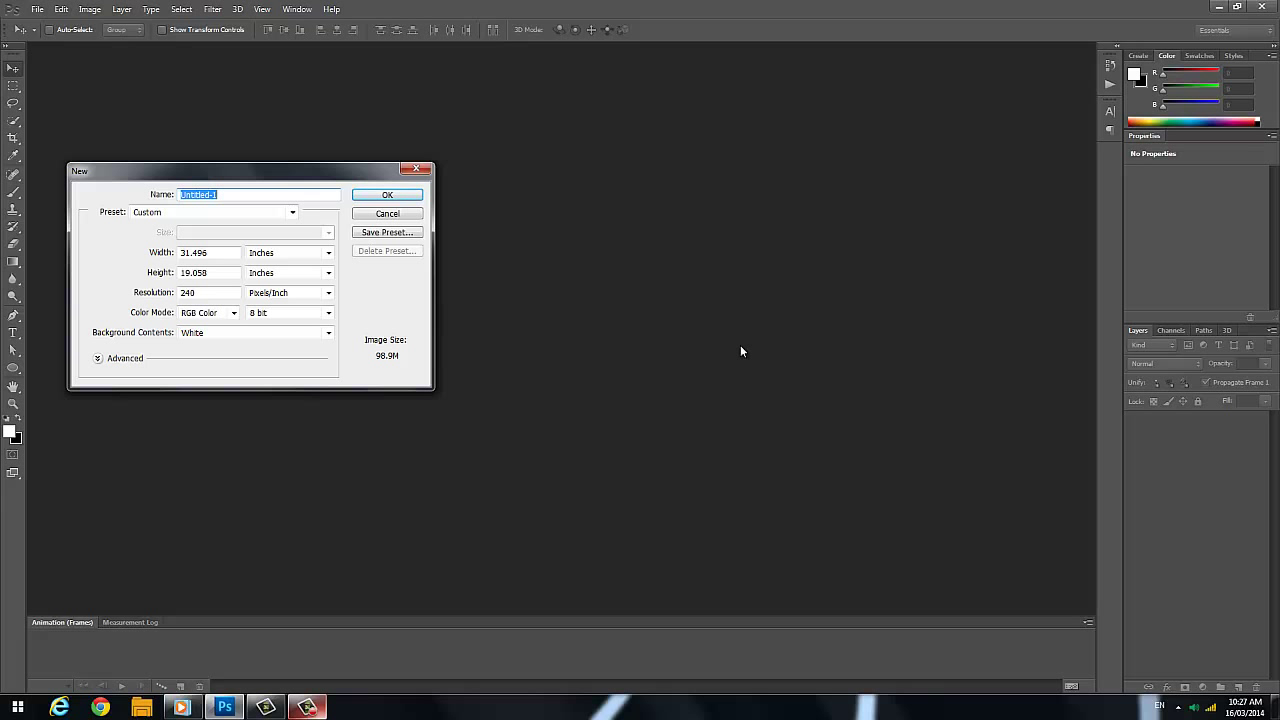
Create Untitled-1 as a white 31.496 × 19.058 inch canvas at 240 pixels per inch
{"action": "left_click", "coordinate": [37, 9]}
{"action": "left_click", "coordinate": [37, 9]}
{"action": "left_click", "coordinate": [245, 194]}
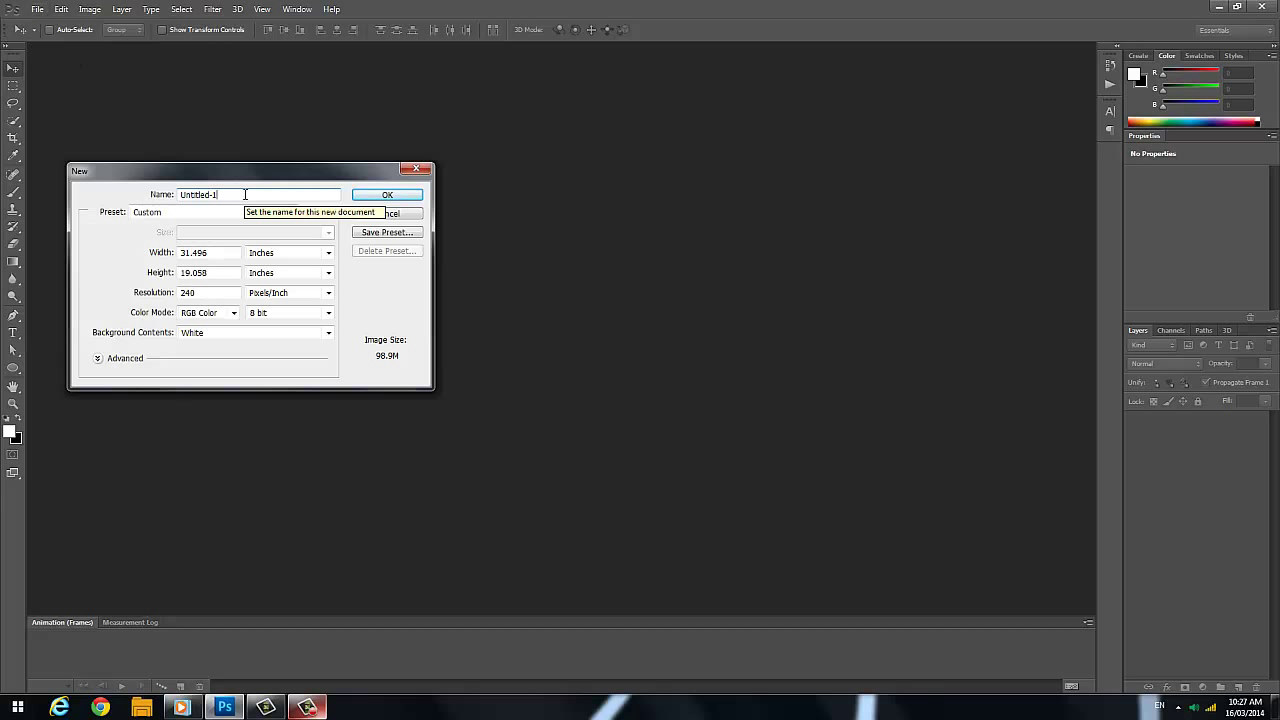
{"action": "double_click", "coordinate": [245, 194]}
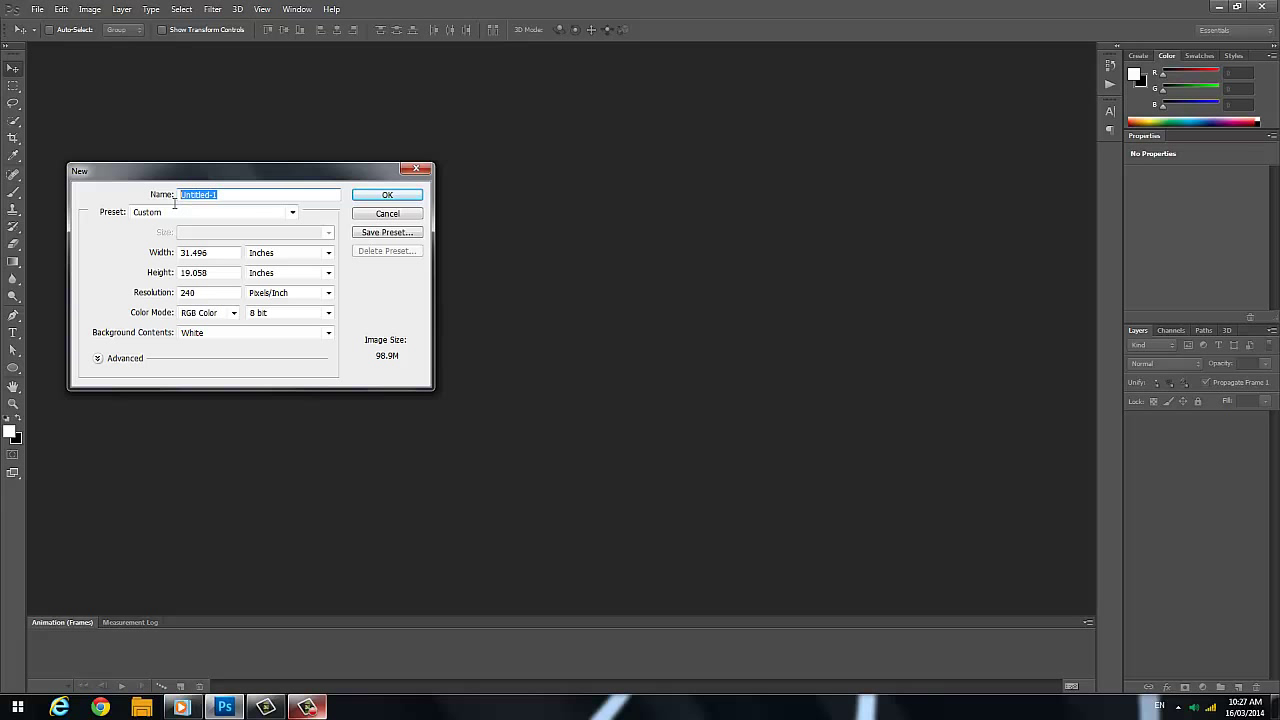
{"action": "left_click", "coordinate": [240, 194]}
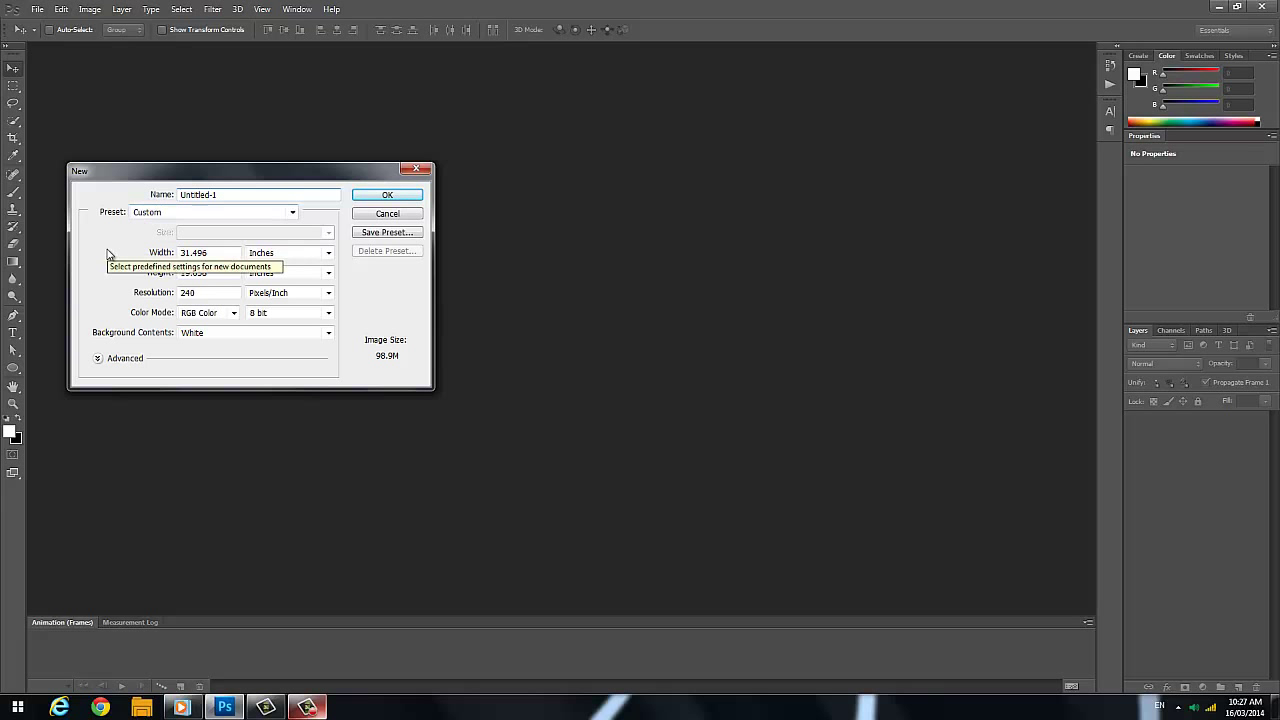
{"action": "left_click", "coordinate": [213, 252]}
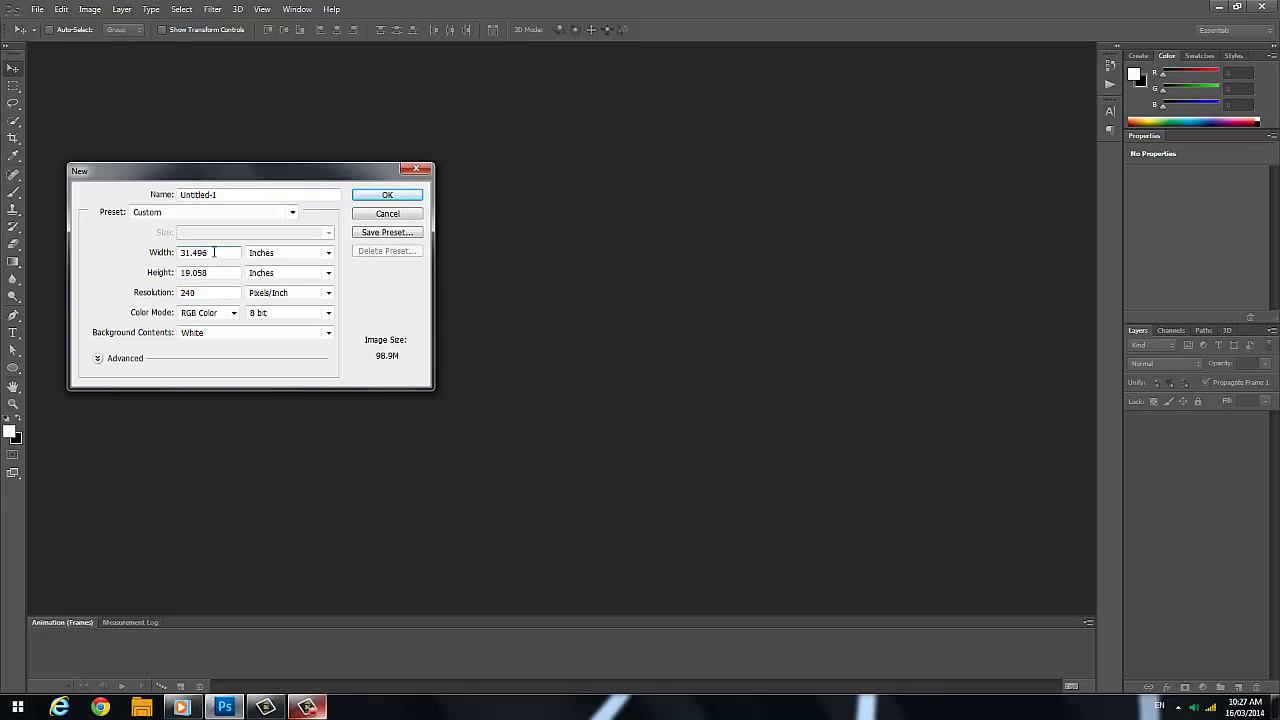
{"action": "key", "text": "Tab"}
{"action": "key", "text": "Tab"}
{"action": "key", "text": "Tab"}
{"action": "left_click", "coordinate": [377, 195]}
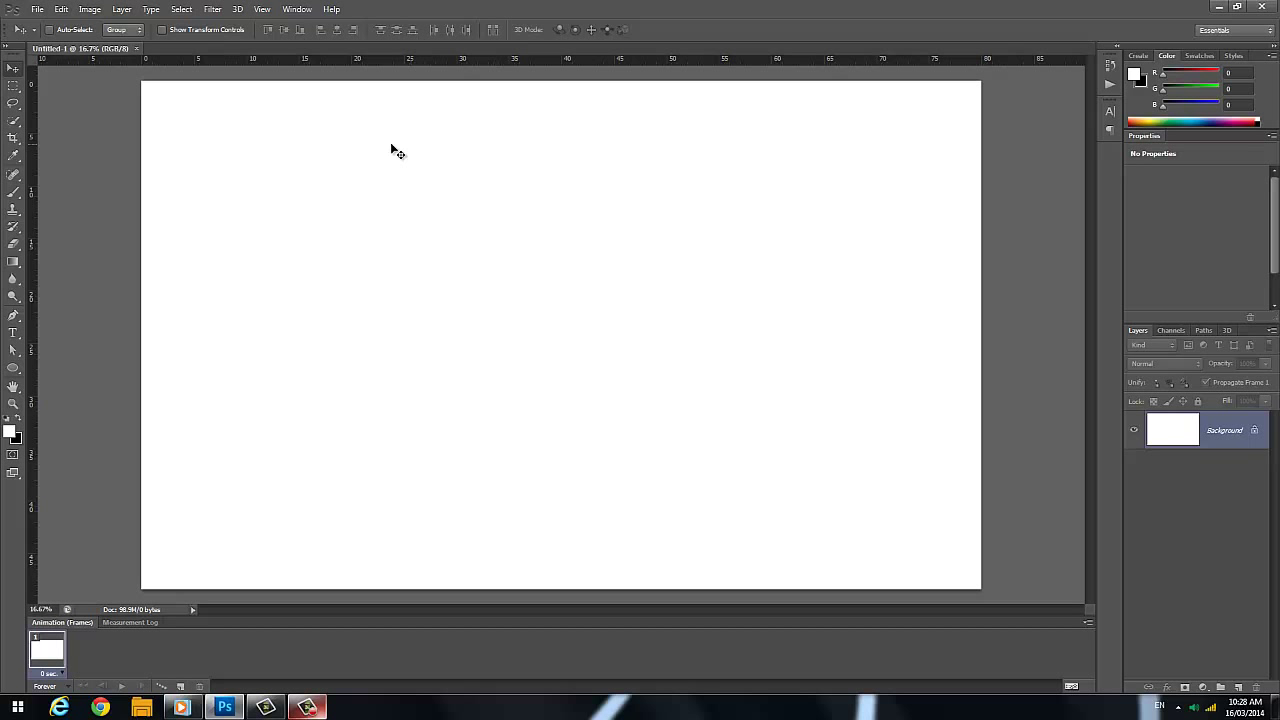
Add a horizontal guide at 50% across the middle of the canvas
{"action": "left_click", "coordinate": [261, 10]}
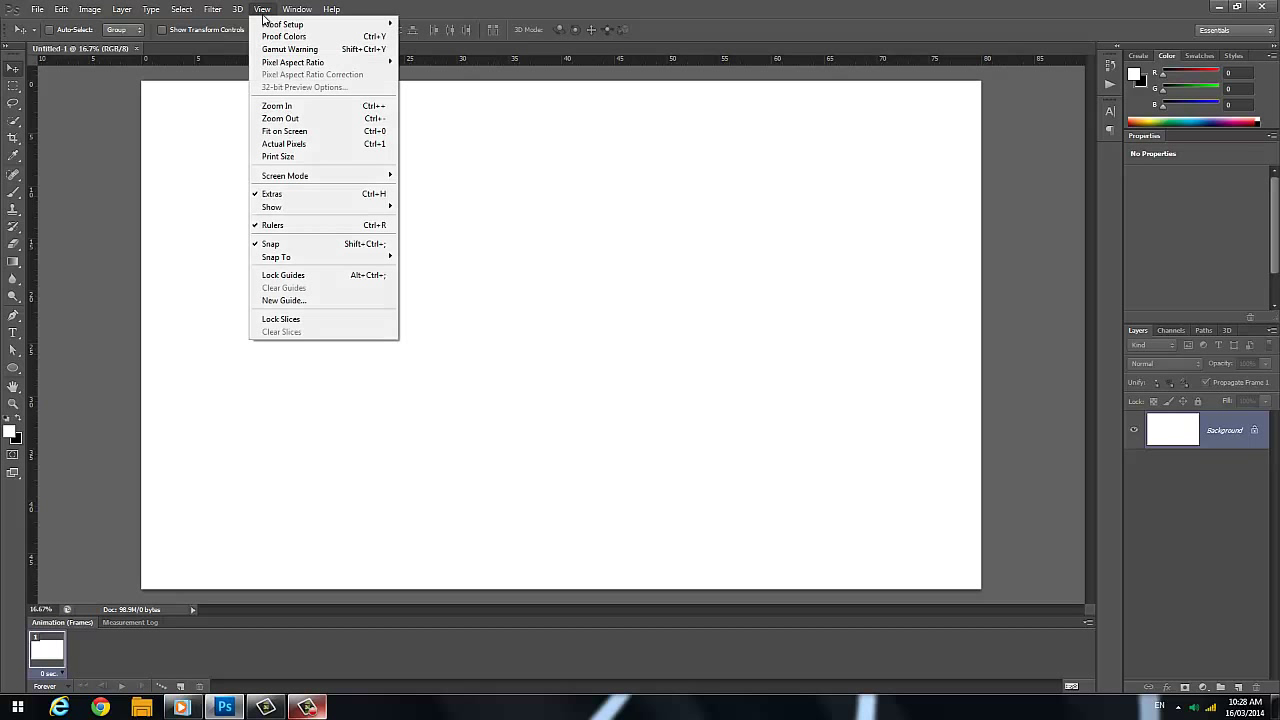
{"action": "left_click", "coordinate": [312, 299]}
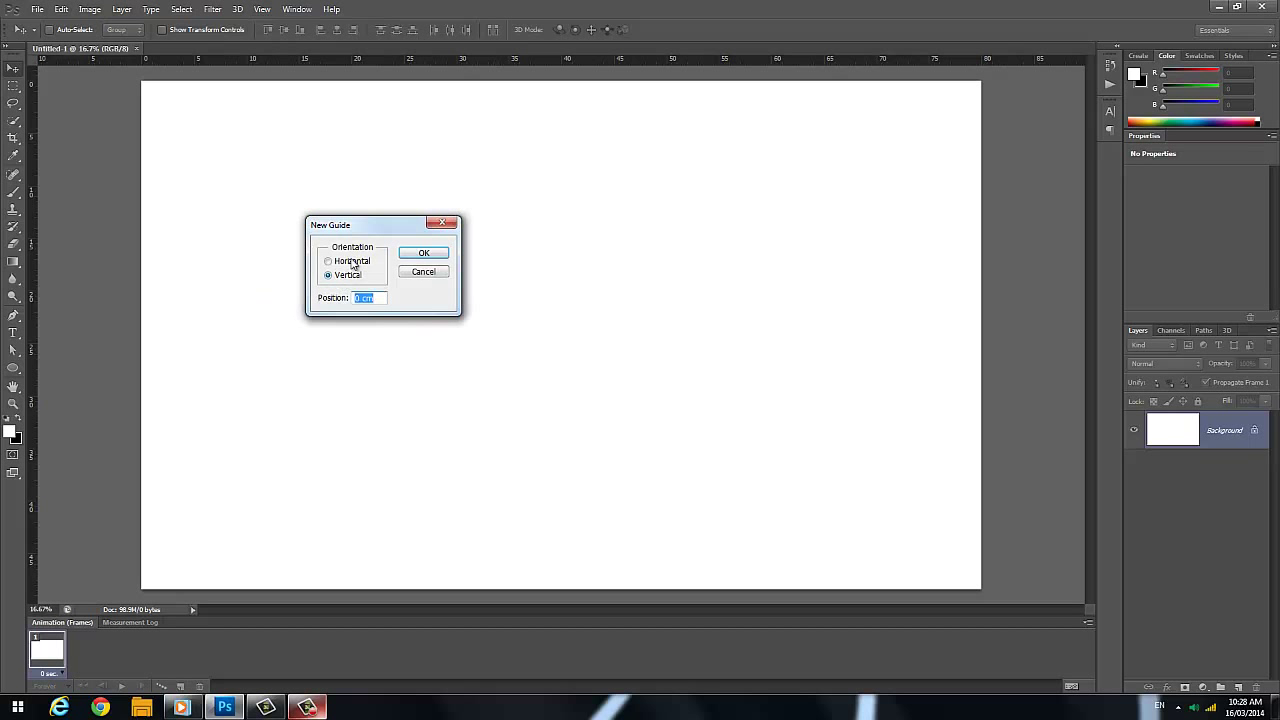
{"action": "left_click", "coordinate": [352, 262]}
{"action": "type", "text": "50"}
{"action": "key", "text": "Return"}
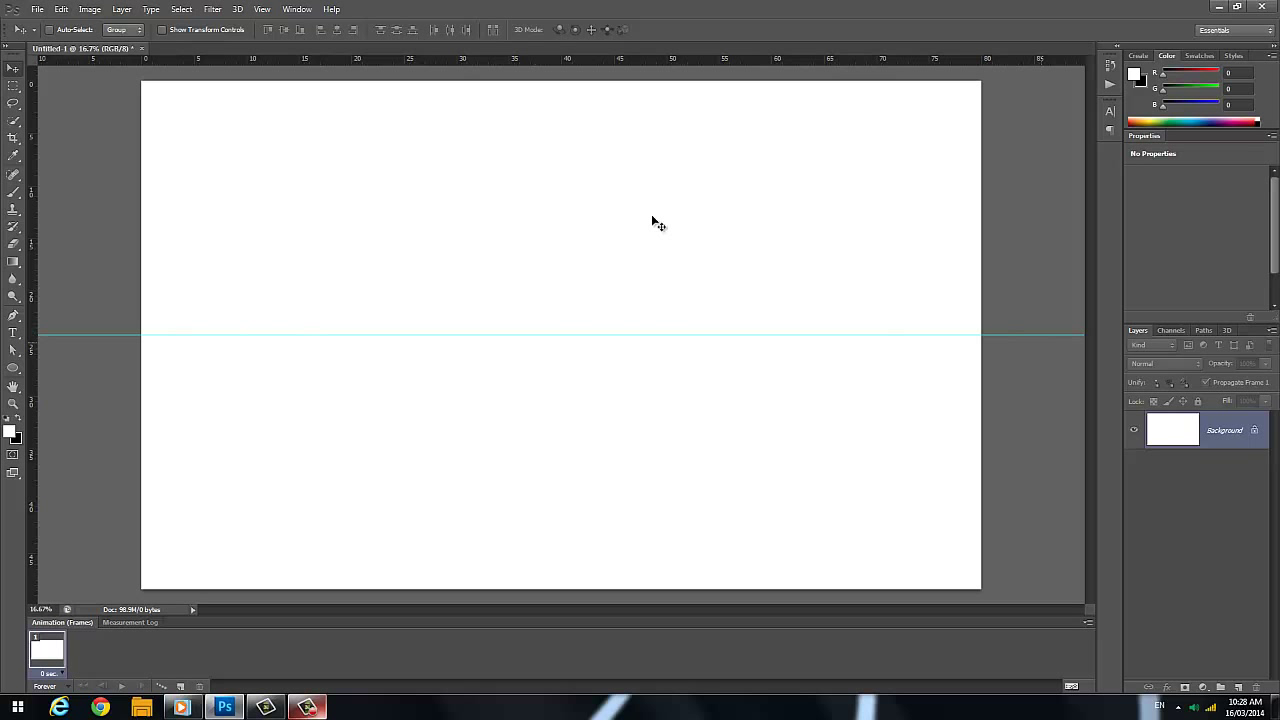
Add a vertical guide at 50% through the canvas centre
{"action": "left_click", "coordinate": [262, 9]}
{"action": "left_click", "coordinate": [311, 300]}
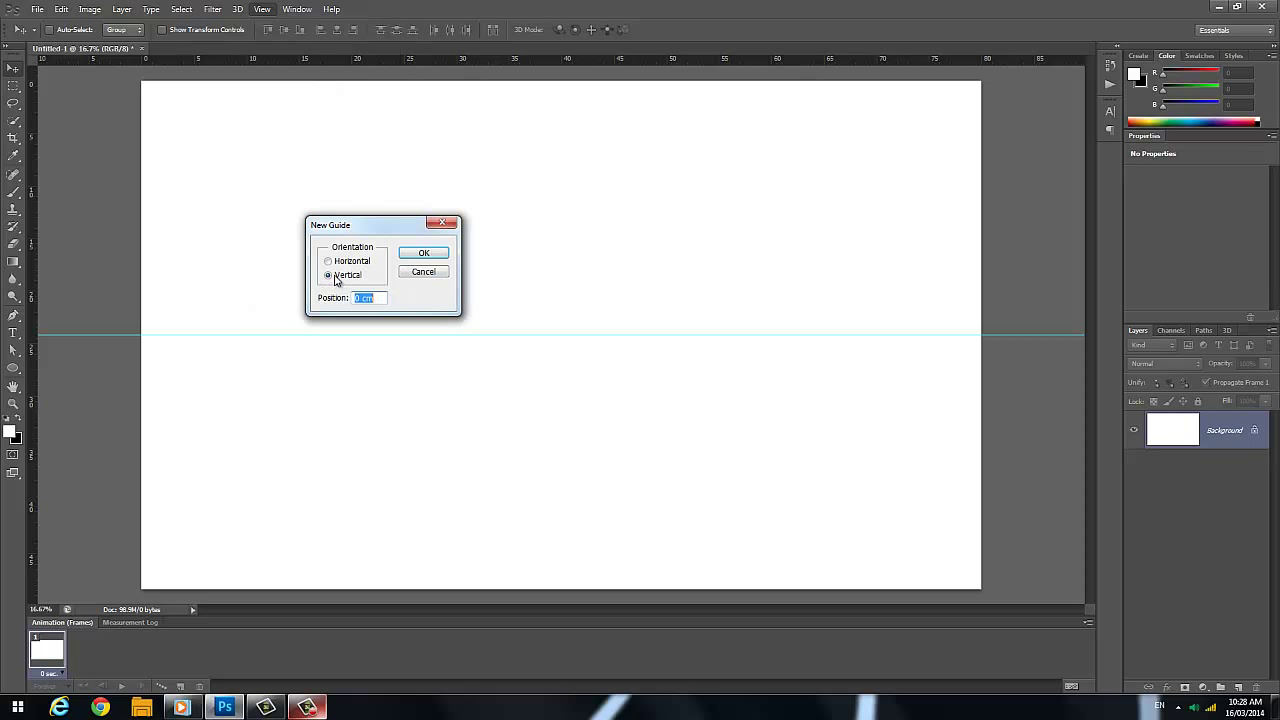
{"action": "left_click", "coordinate": [329, 275]}
{"action": "type", "text": "50"}
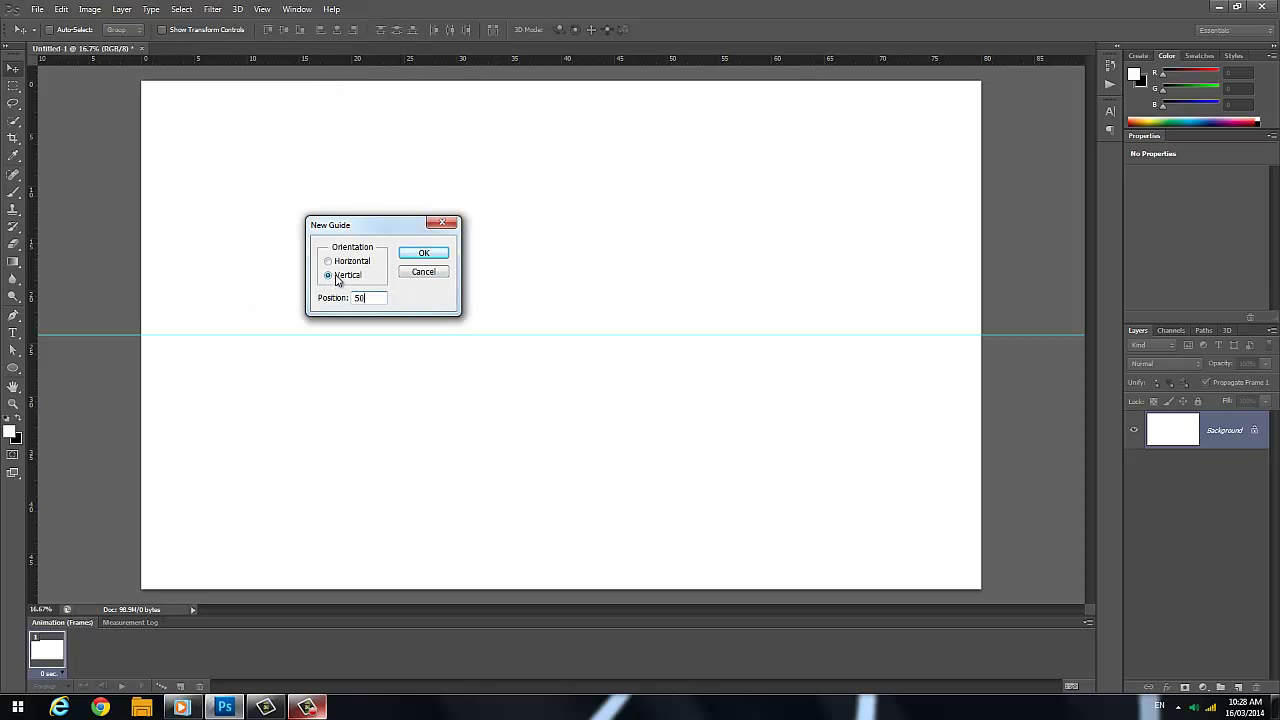
{"action": "key", "text": "Return"}
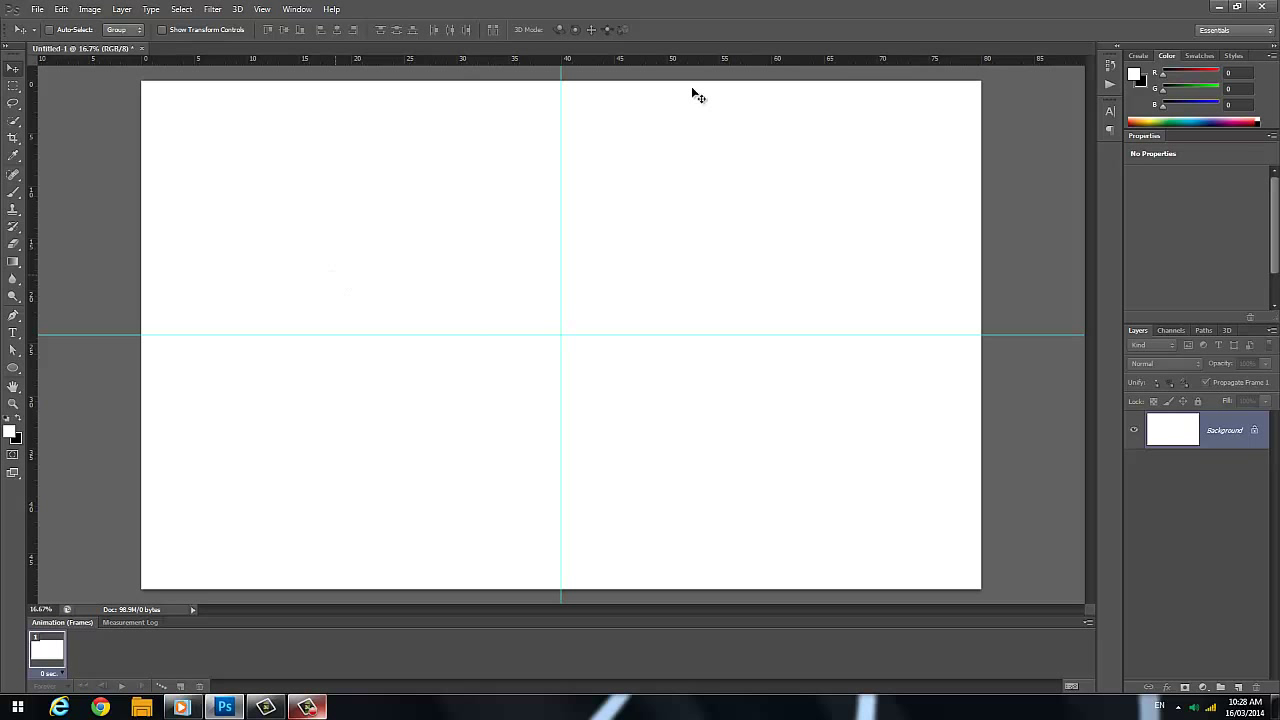
{"action": "left_click", "coordinate": [13, 86]}
On a new layer, select a large circle centred on the guide crossing
{"action": "left_click", "coordinate": [13, 68]}
{"action": "left_click", "coordinate": [1238, 690]}
{"action": "left_click", "coordinate": [15, 86]}
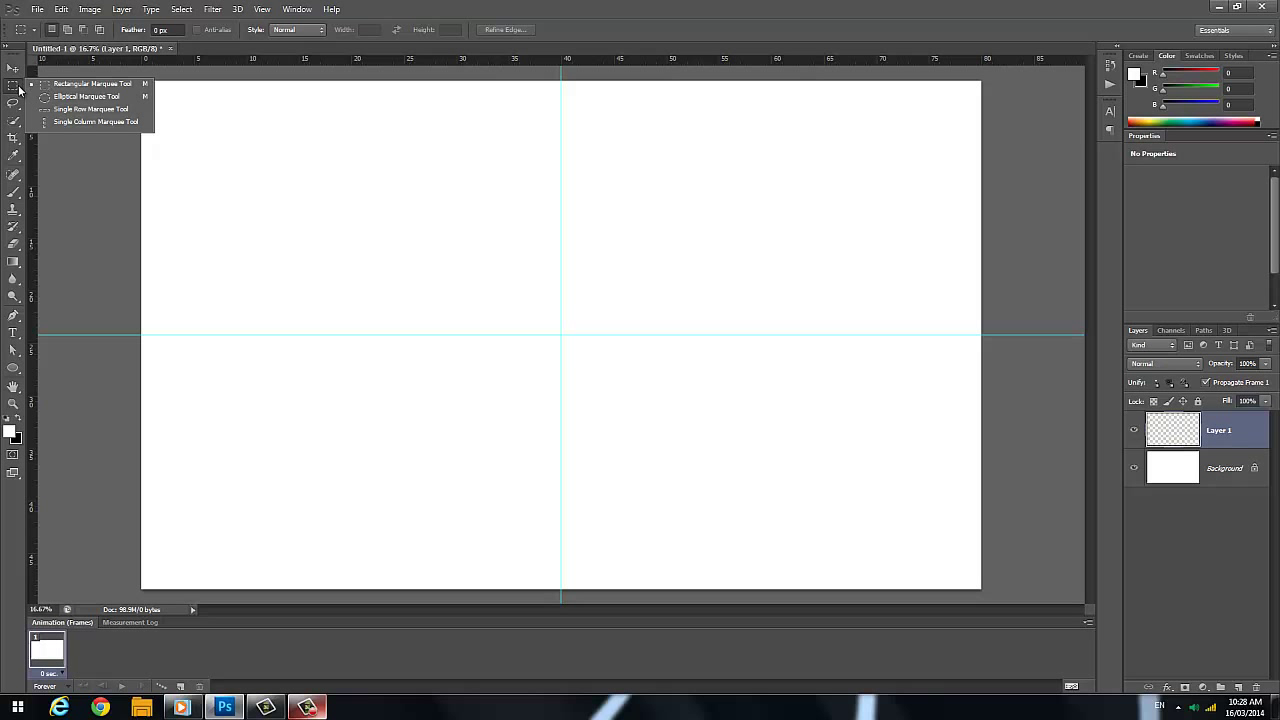
{"action": "left_click", "coordinate": [86, 96]}
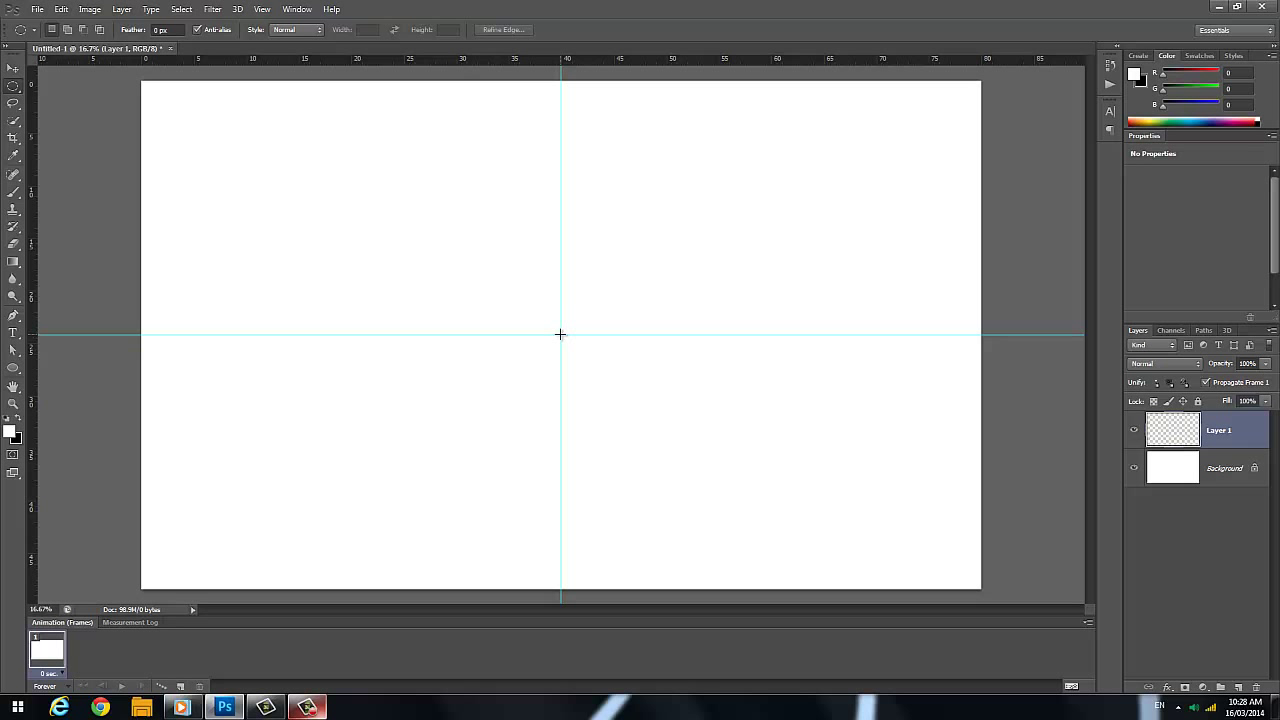
{"action": "left_click_drag", "start_coordinate": [560, 334], "coordinate": [1120, 104]}
Fill the circular selection with Black
{"action": "left_click", "coordinate": [61, 9]}
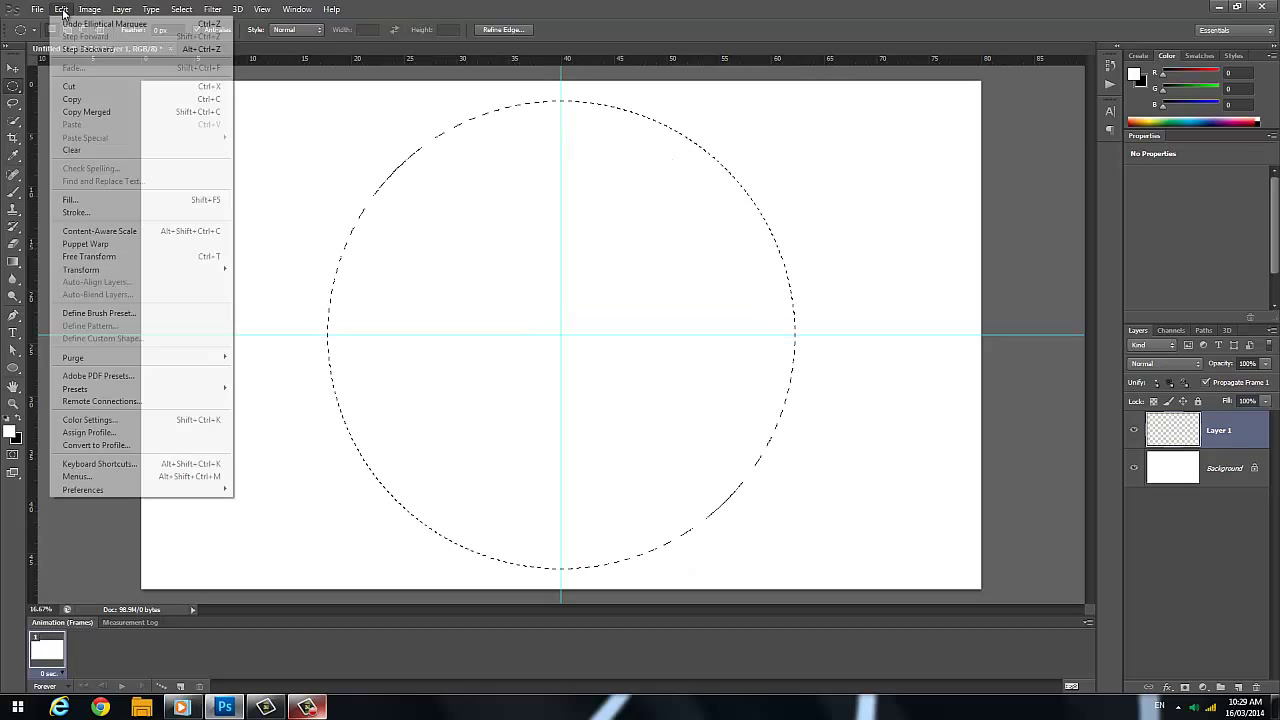
{"action": "left_click", "coordinate": [83, 201]}
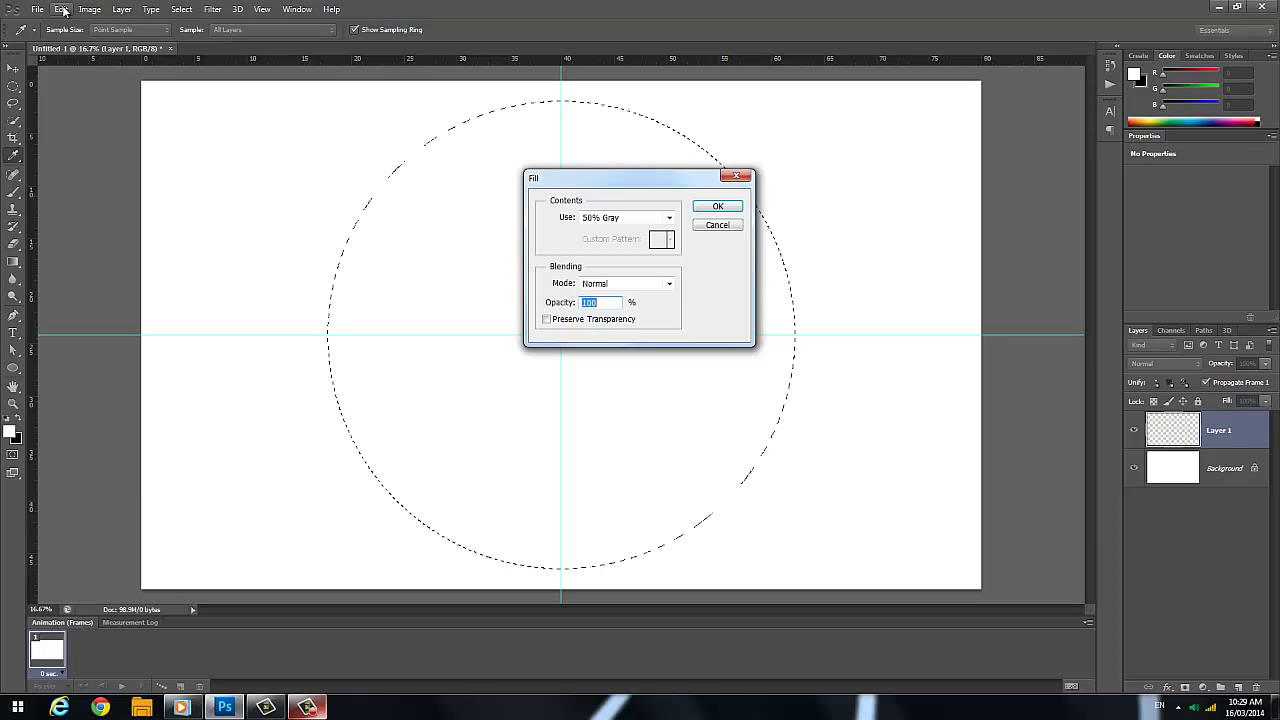
{"action": "left_click", "coordinate": [610, 217]}
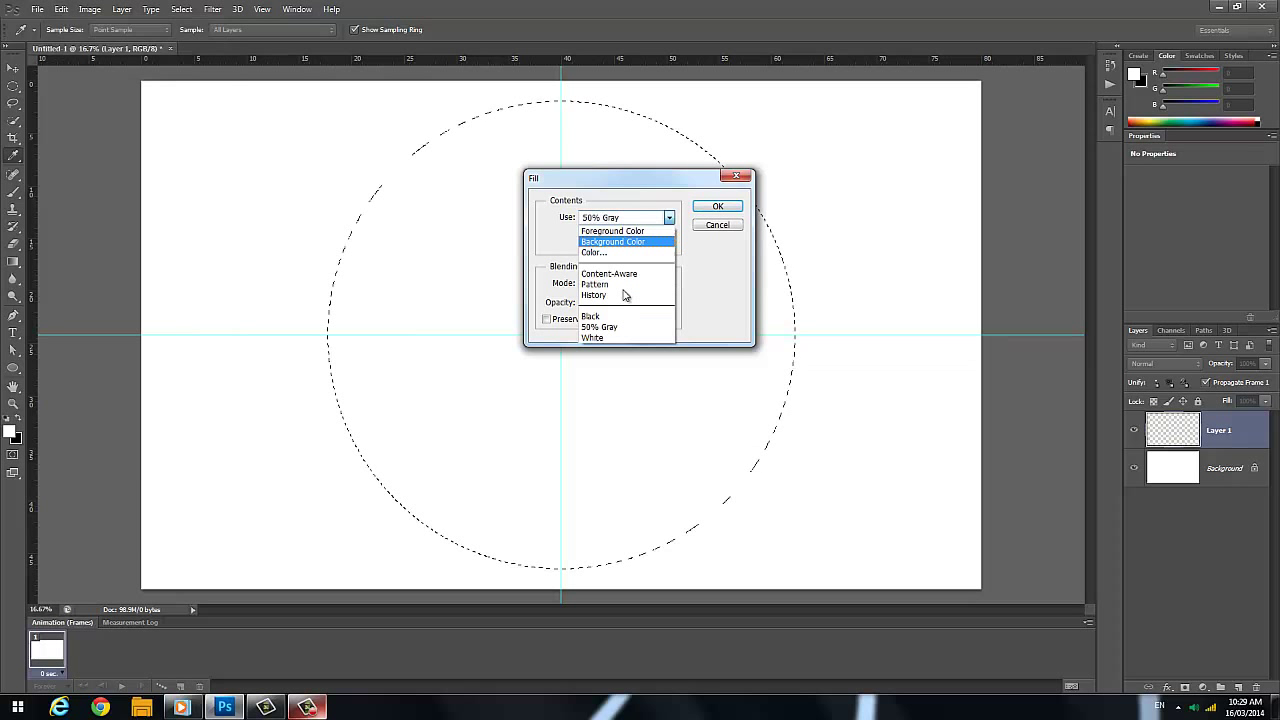
{"action": "left_click", "coordinate": [620, 317]}
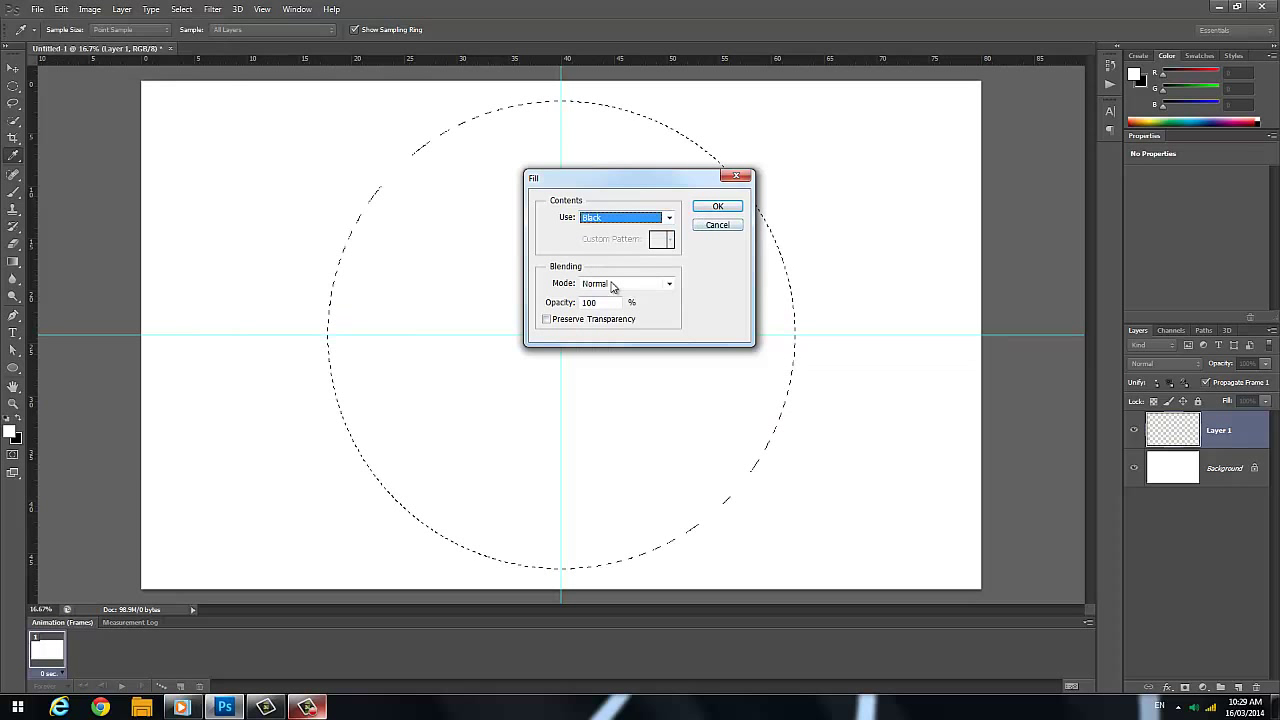
{"action": "left_click", "coordinate": [705, 208]}
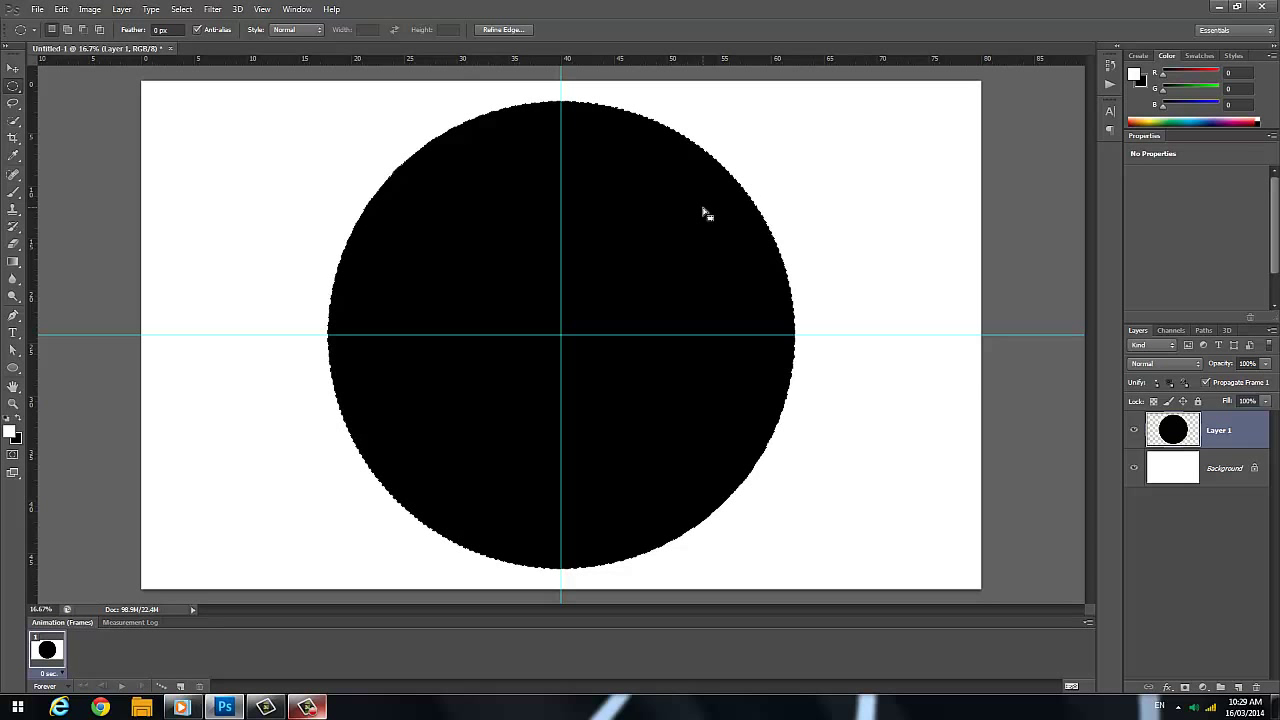
Deselect, add Layer 2, and select a small circle centred on the guide intersection
{"action": "left_click", "coordinate": [181, 9]}
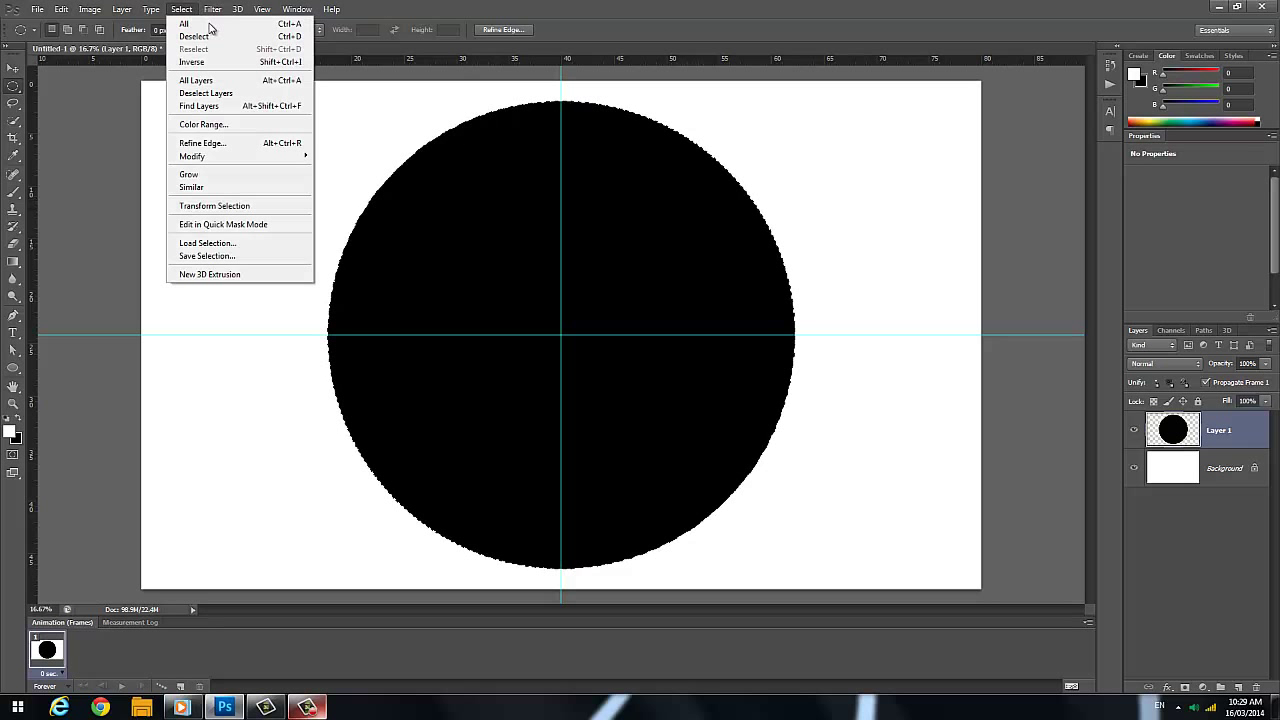
{"action": "left_click", "coordinate": [203, 37]}
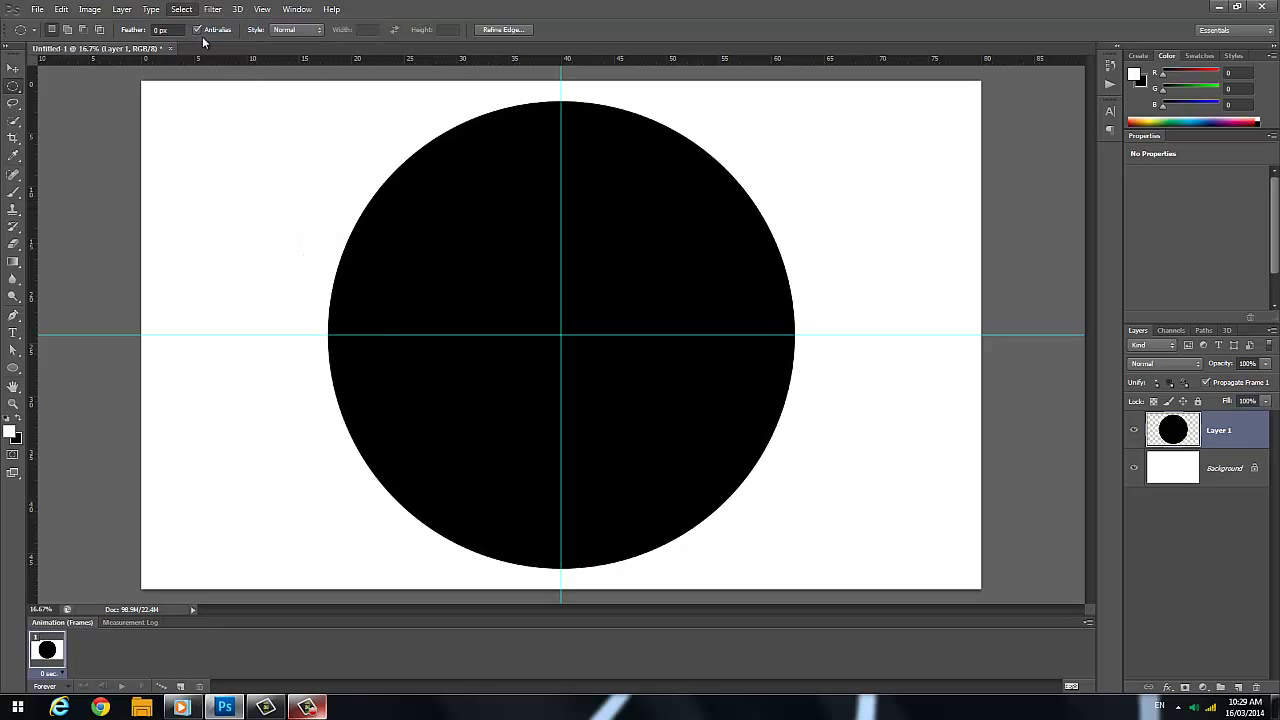
{"action": "left_click", "coordinate": [1237, 688]}
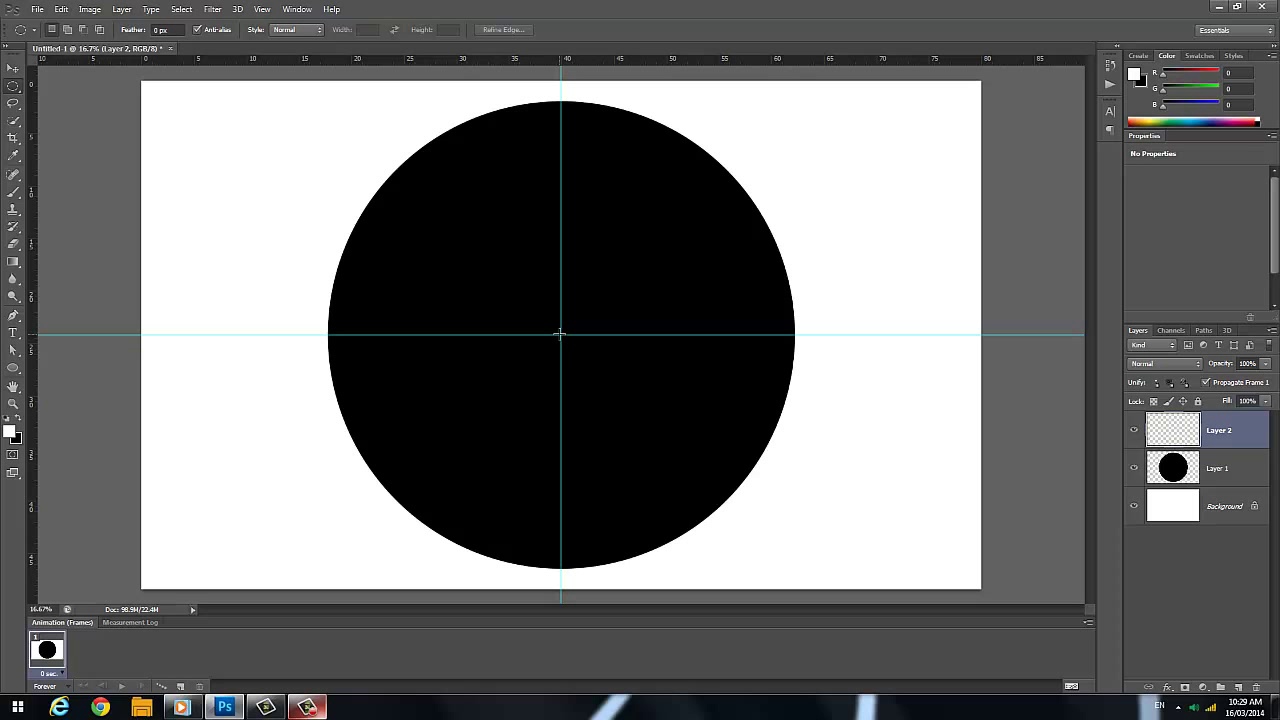
{"action": "left_click_drag", "start_coordinate": [561, 334], "coordinate": [707, 261]}
Fill the small circle with 50% Gray and deselect
{"action": "left_click", "coordinate": [61, 10]}
{"action": "left_click", "coordinate": [108, 201]}
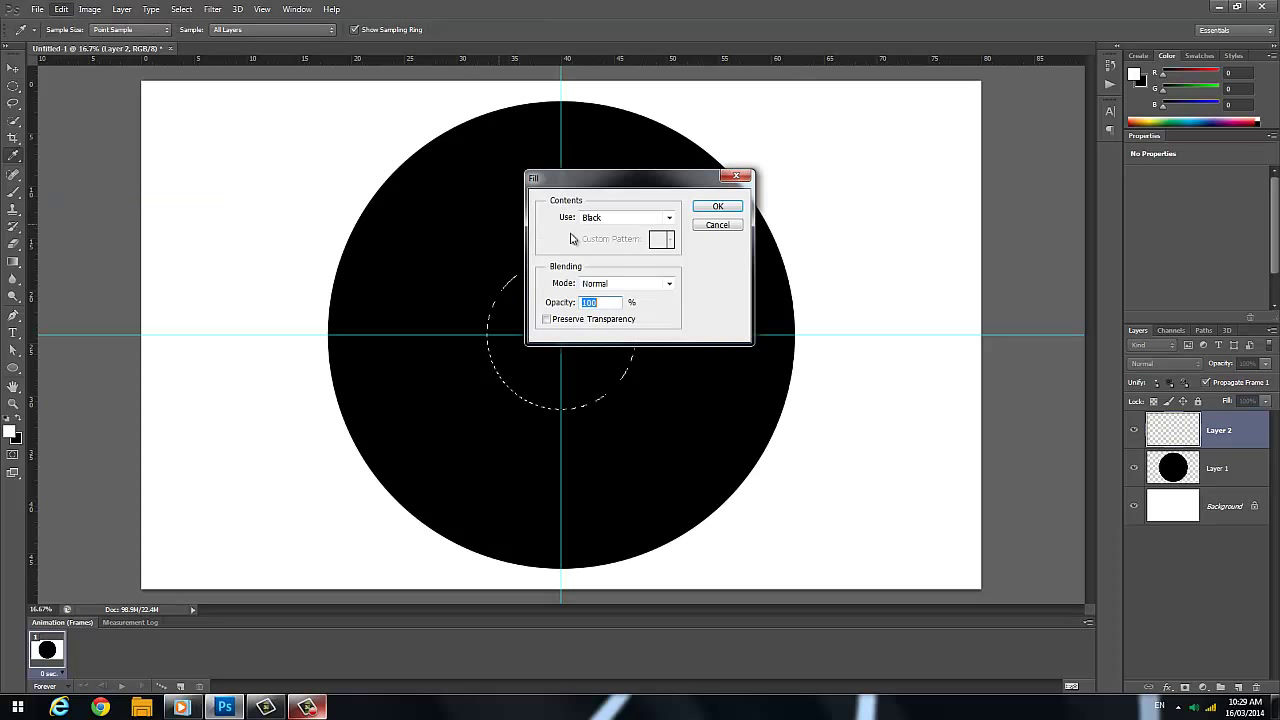
{"action": "left_click", "coordinate": [668, 217]}
{"action": "left_click", "coordinate": [605, 328]}
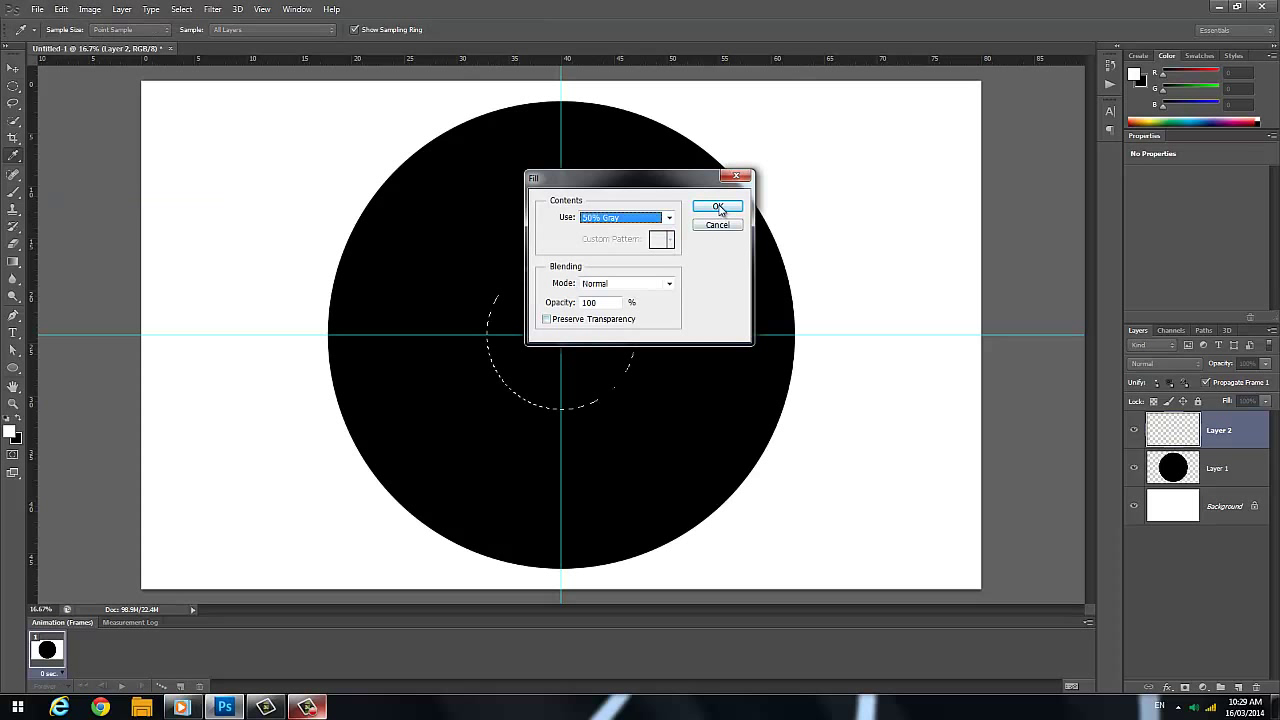
{"action": "left_click", "coordinate": [718, 206]}
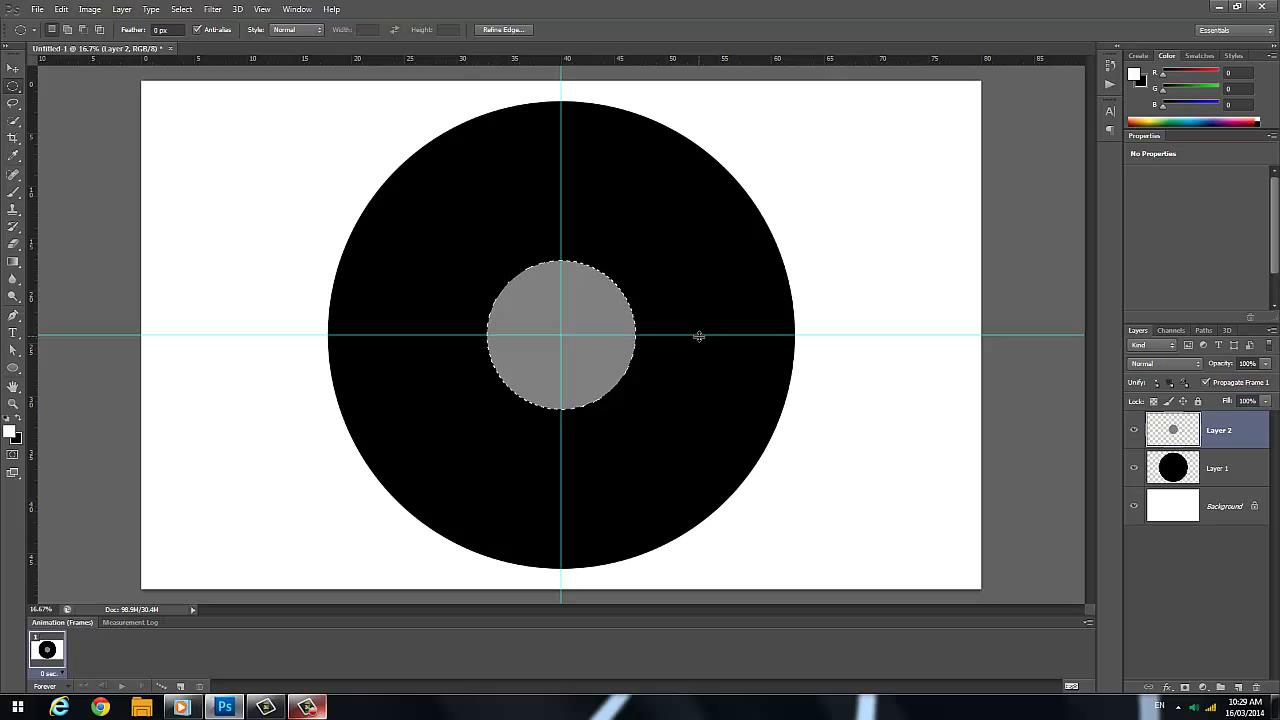
{"action": "key", "text": "ctrl+d"}
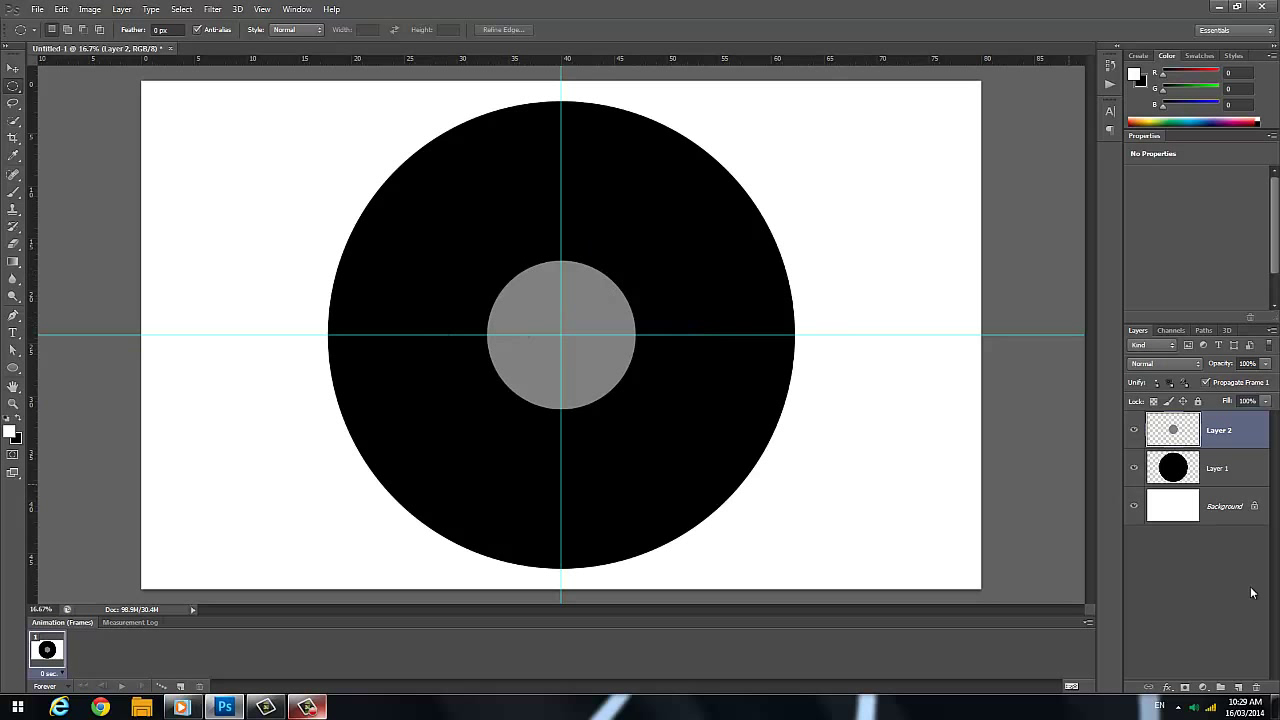
On Layer 1, delete everything above the horizontal guide, leaving a black semicircle
{"action": "left_click", "coordinate": [1226, 478]}
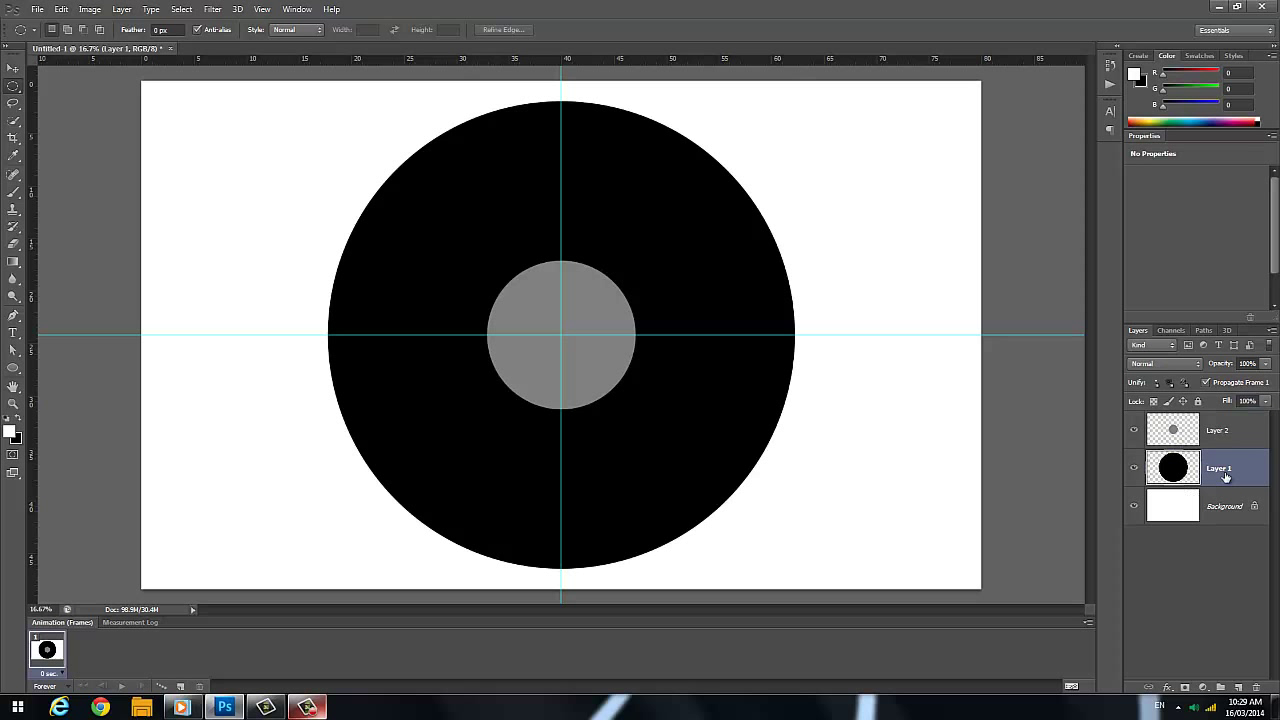
{"action": "right_click", "coordinate": [20, 88]}
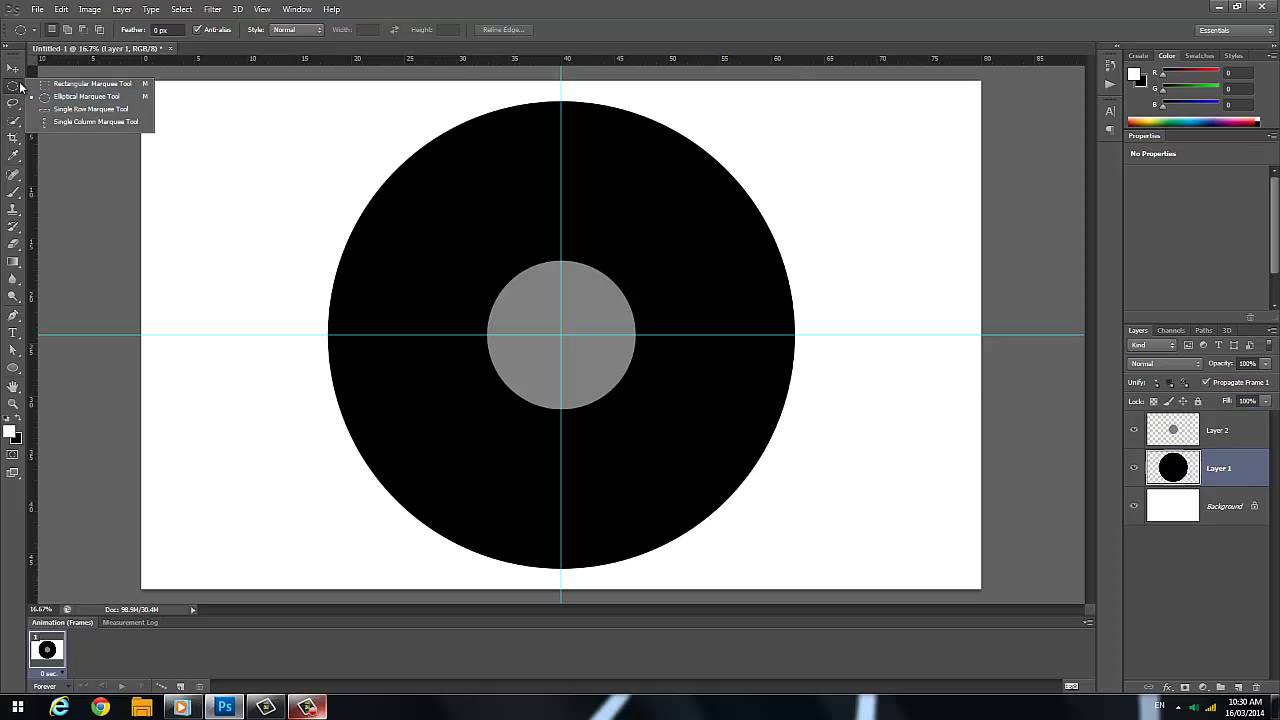
{"action": "left_click", "coordinate": [62, 84]}
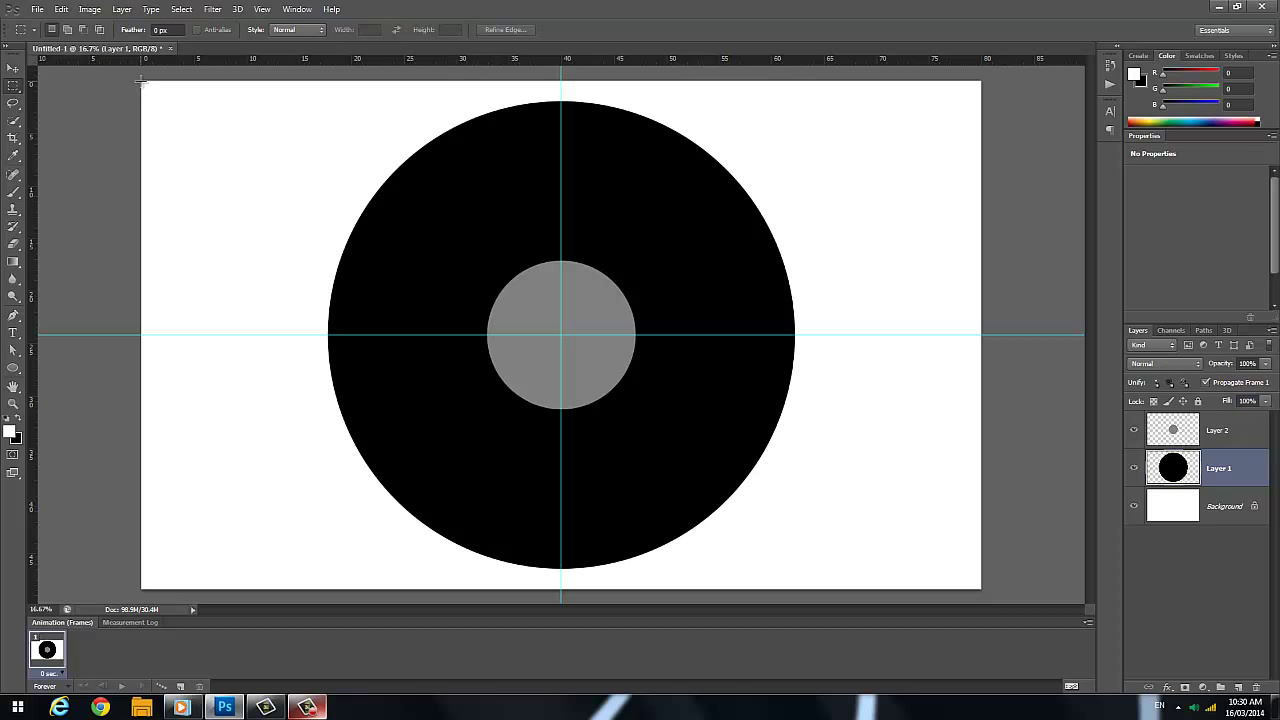
{"action": "left_click_drag", "start_coordinate": [143, 83], "coordinate": [986, 335]}
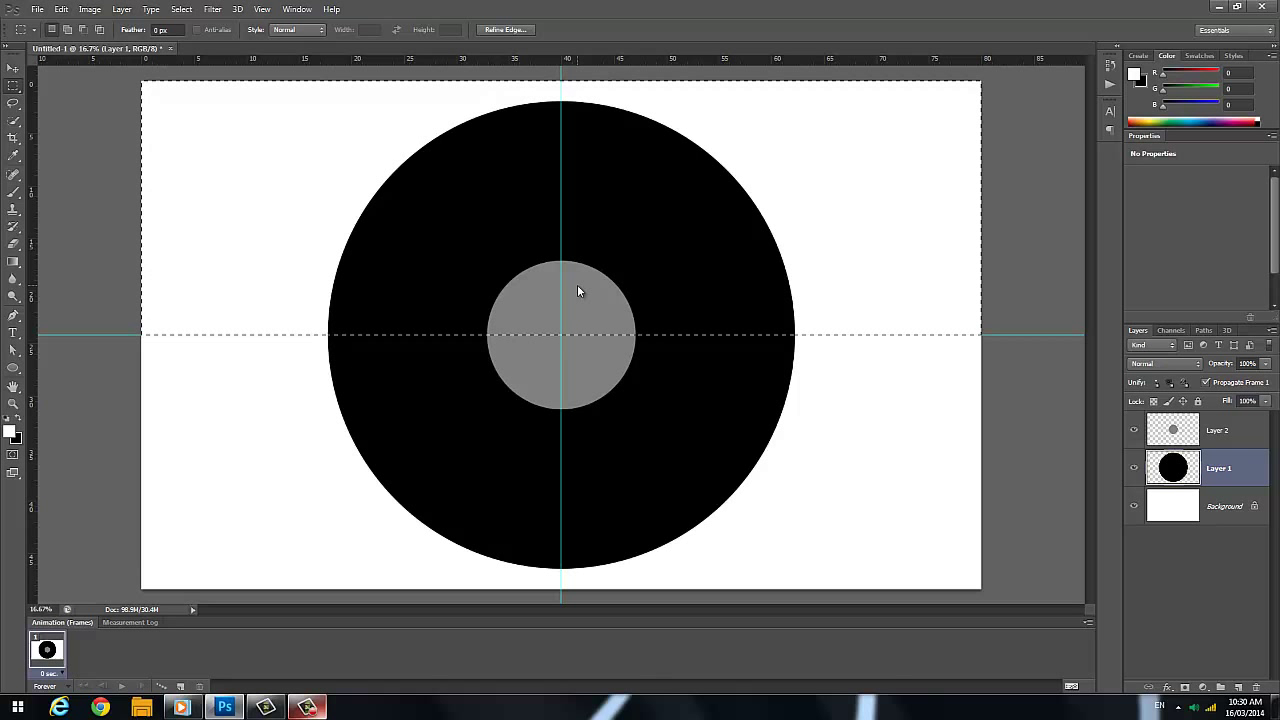
{"action": "key", "text": "Delete"}
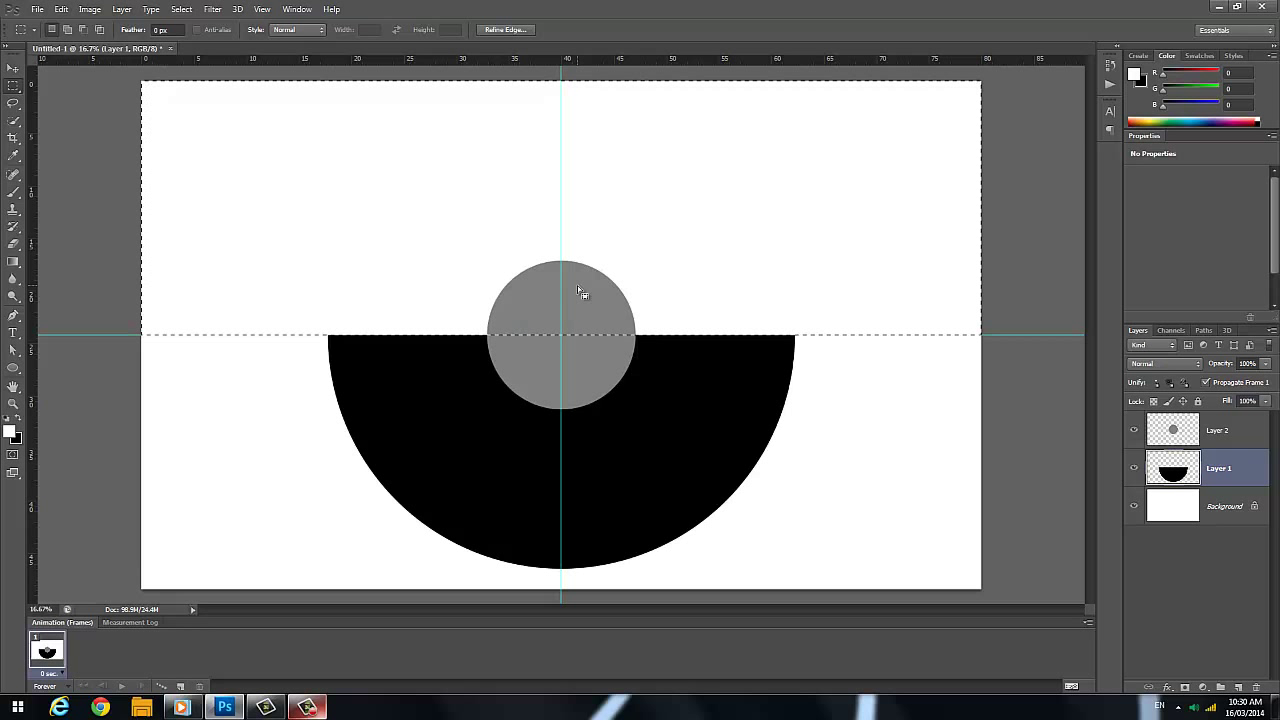
{"action": "left_click", "coordinate": [577, 288]}
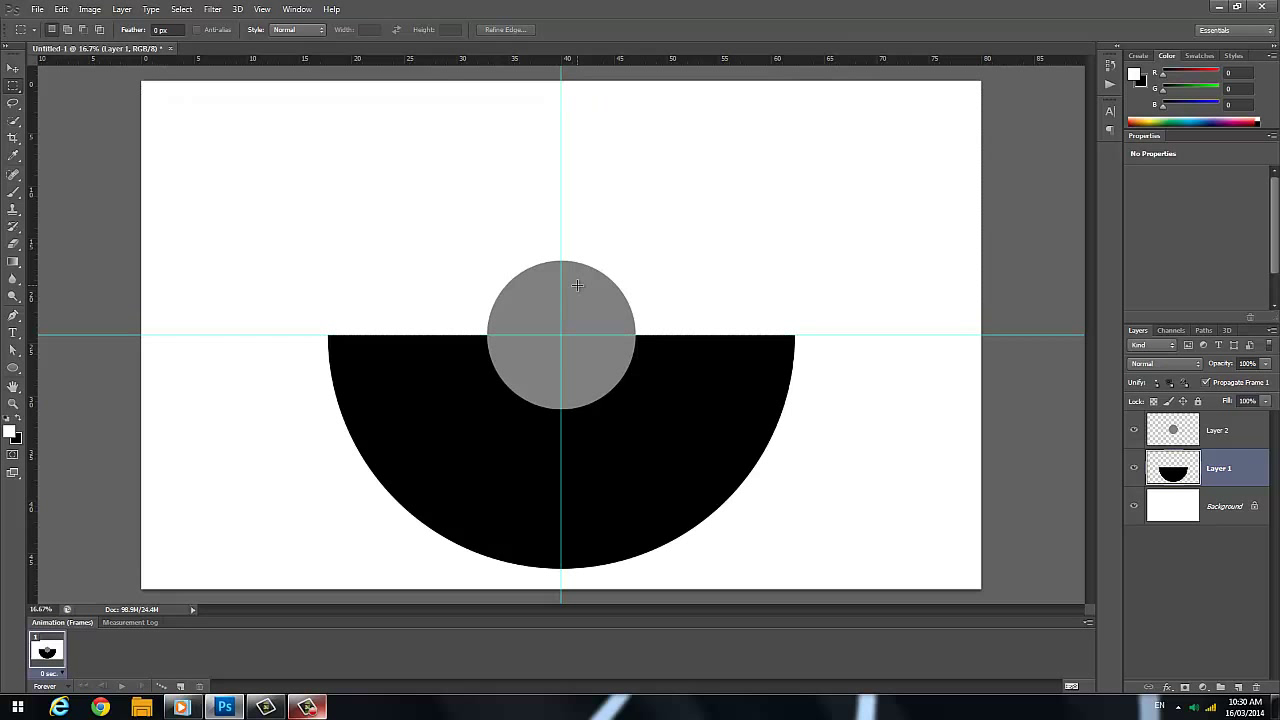
{"action": "left_click", "coordinate": [13, 67]}
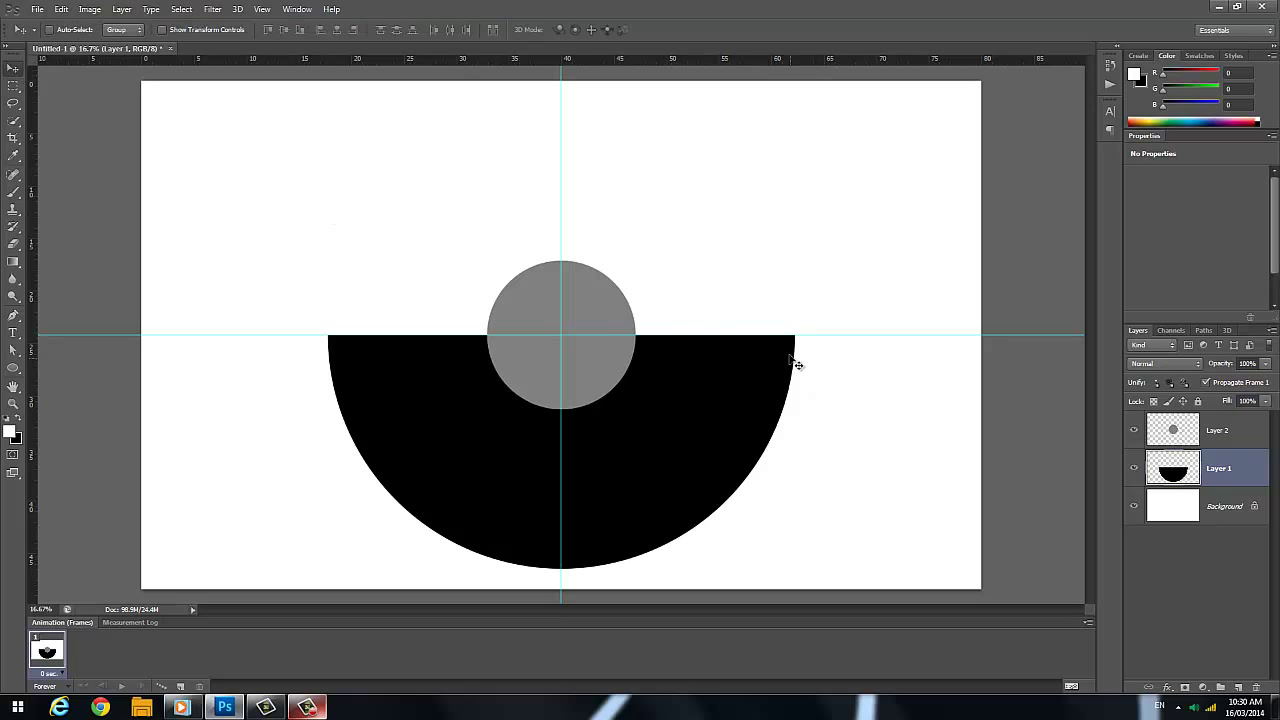
Slide the half-disc left and scale it from its bottom-left corner to fill the lower-left canvas
{"action": "left_click_drag", "start_coordinate": [797, 364], "coordinate": [626, 357]}
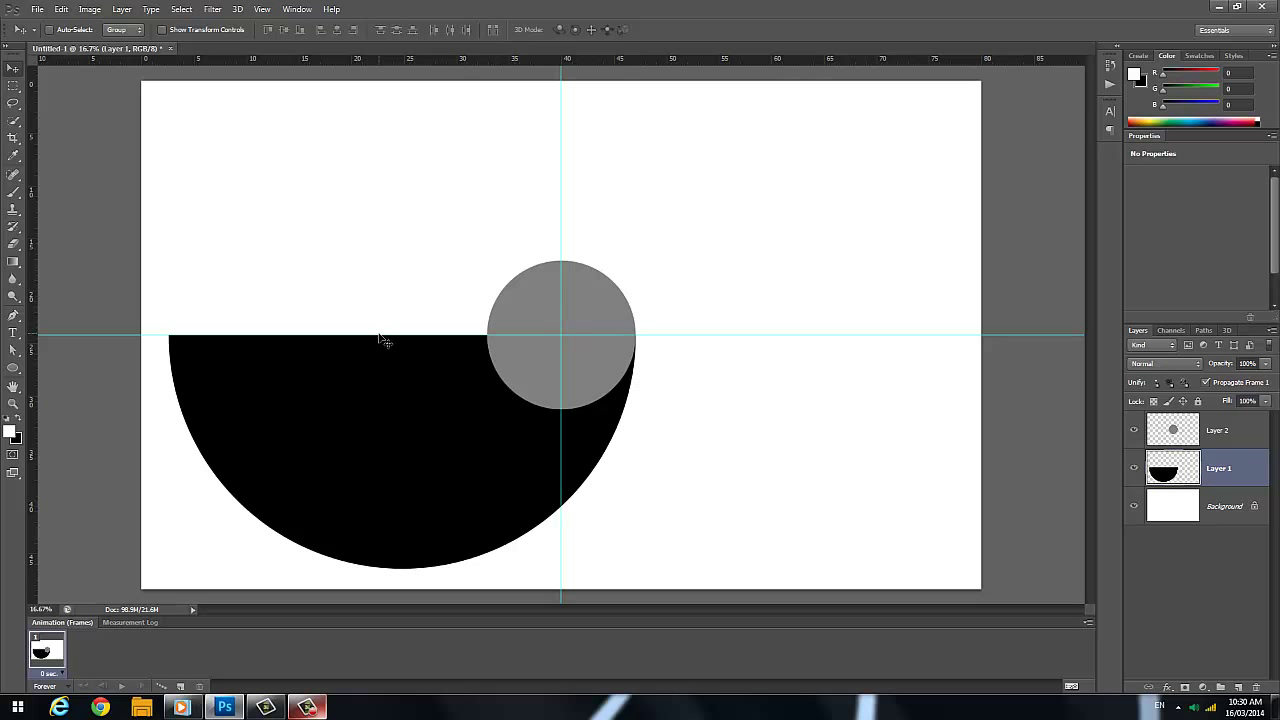
{"action": "left_click", "coordinate": [61, 9]}
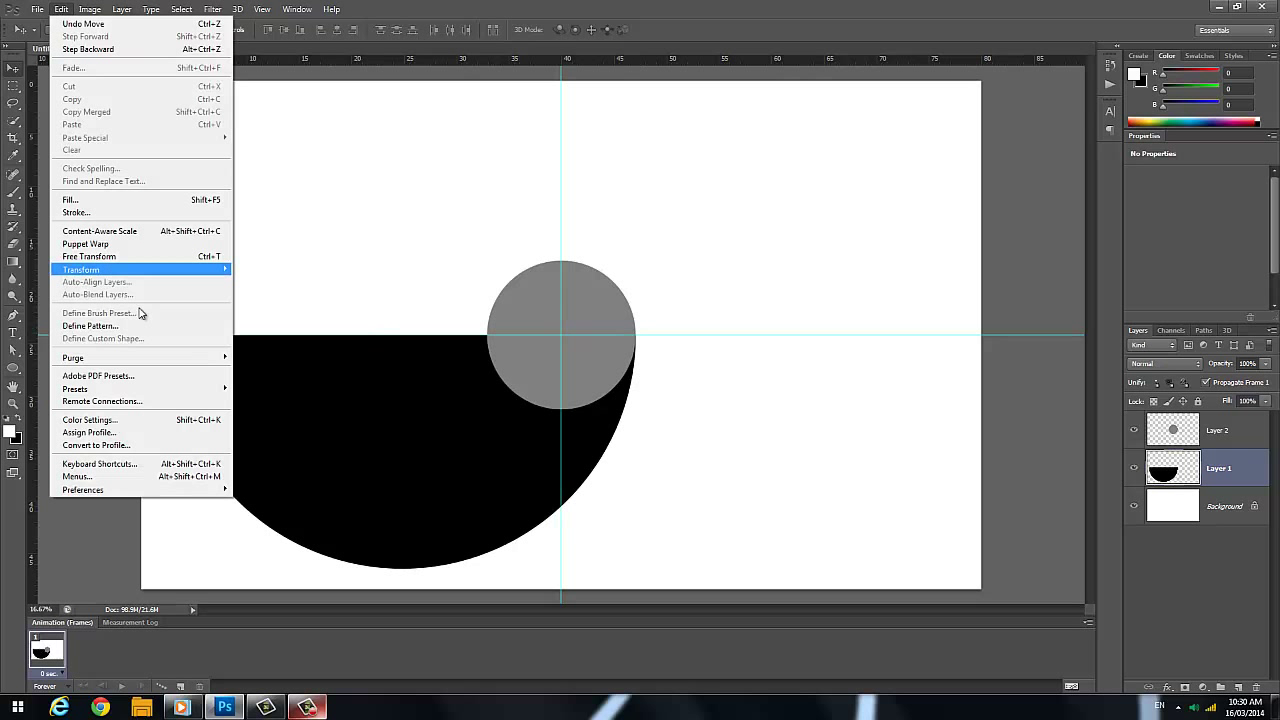
{"action": "left_click", "coordinate": [130, 257]}
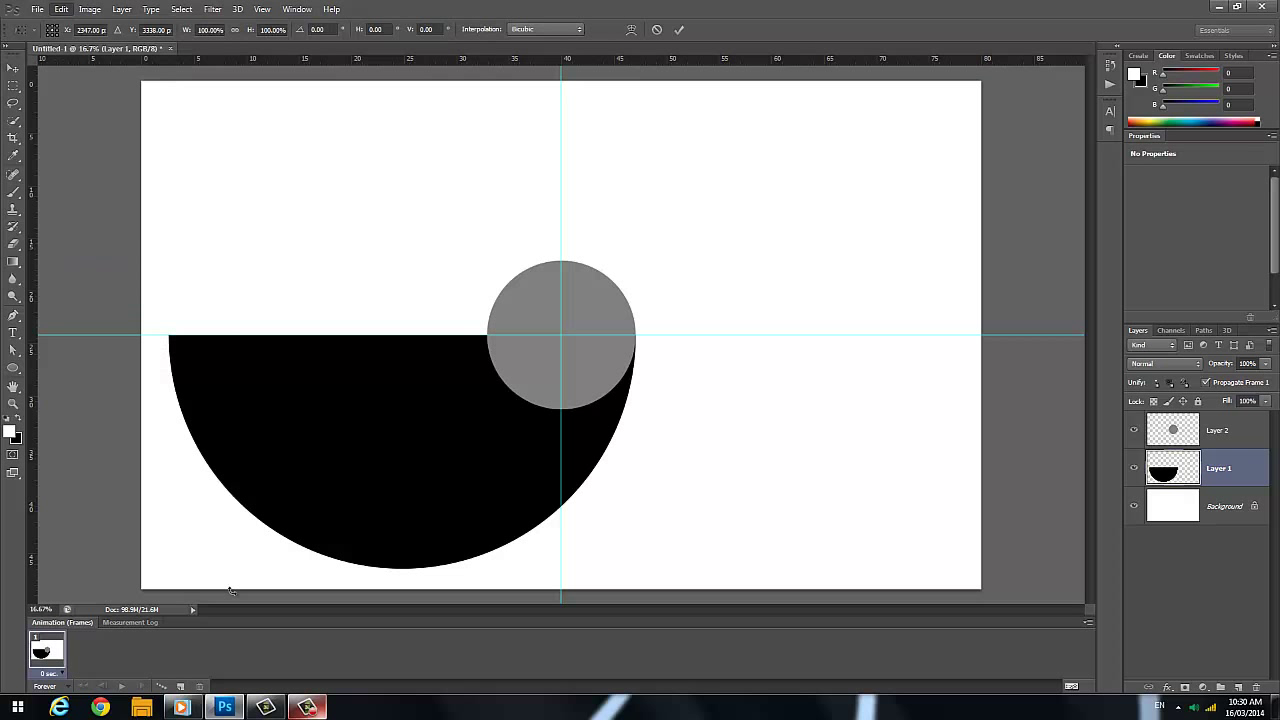
{"action": "left_click_drag", "start_coordinate": [179, 578], "coordinate": [41, 665]}
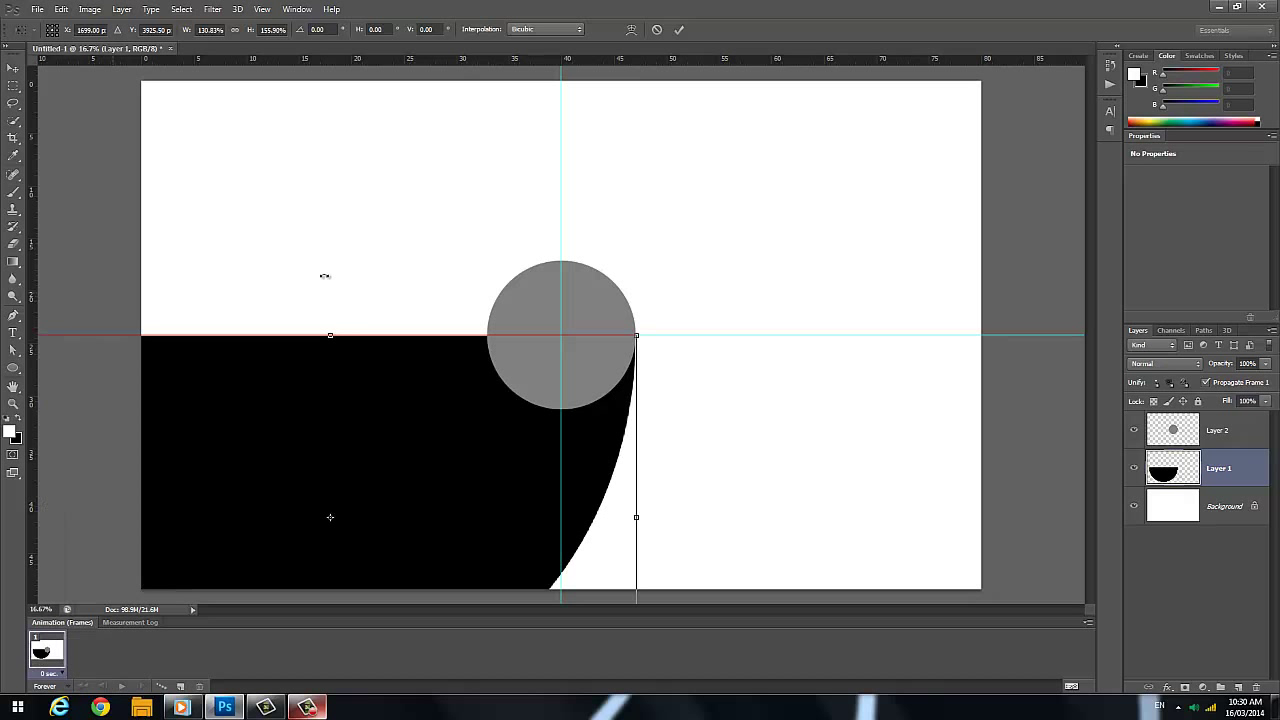
{"action": "left_click", "coordinate": [13, 67]}
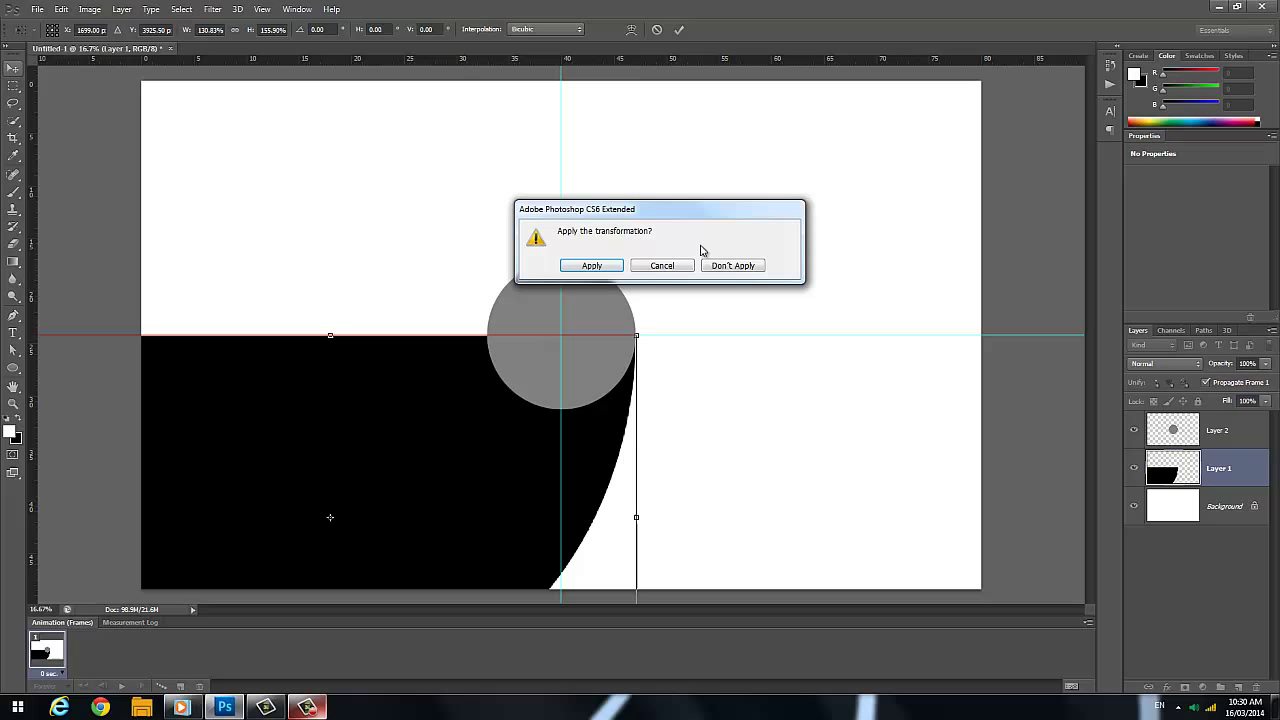
{"action": "left_click", "coordinate": [592, 267]}
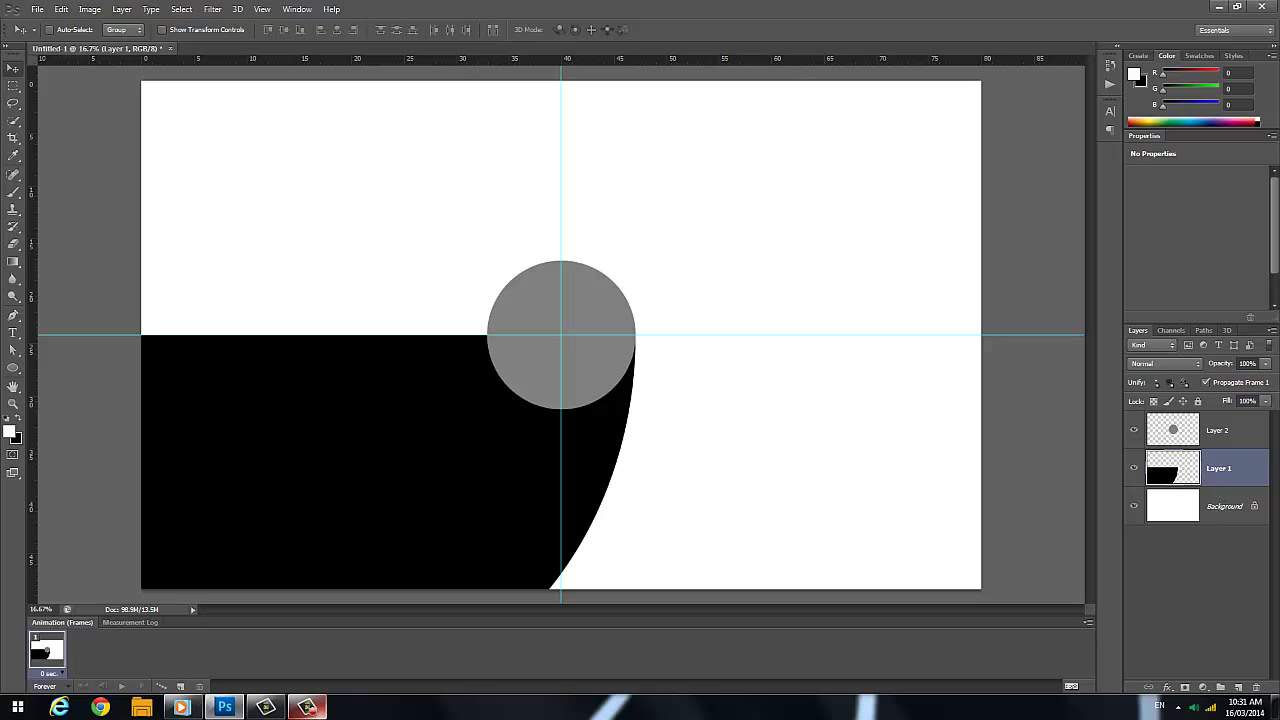
Duplicate Layer 1 and rotate the copy 42° around the grey circle's centre
{"action": "left_click_drag", "start_coordinate": [1236, 468], "coordinate": [1238, 688]}
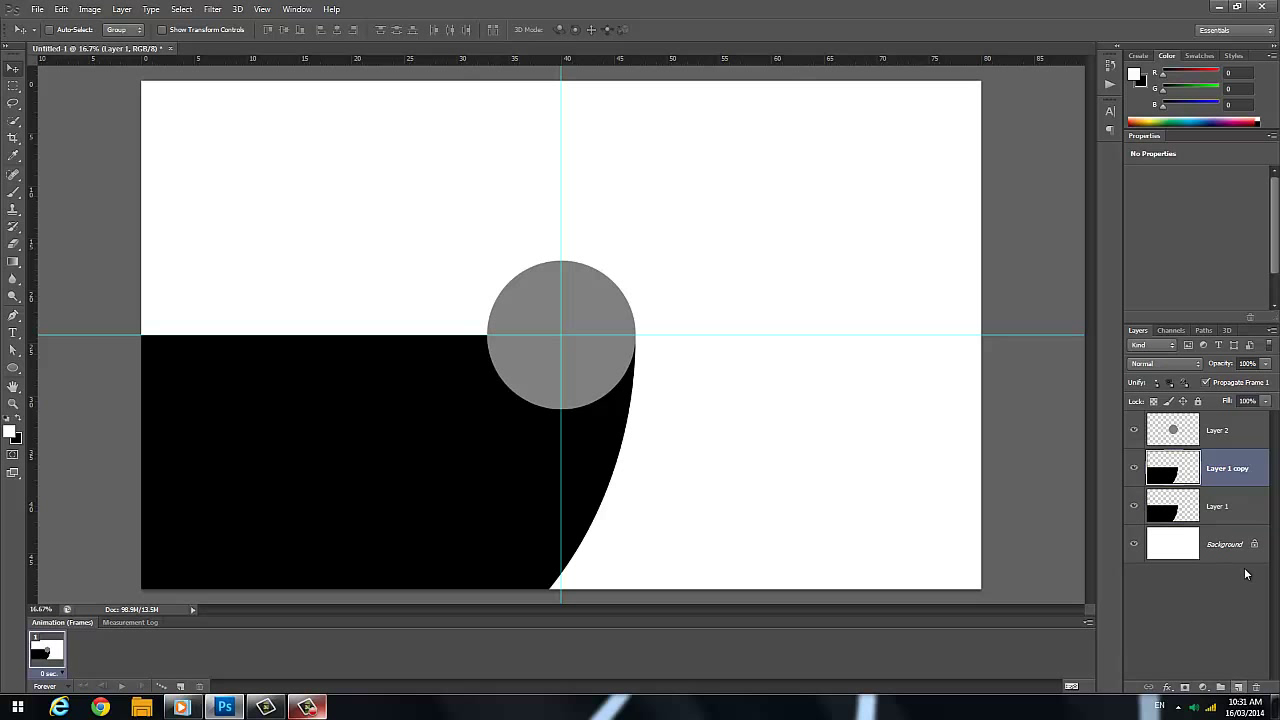
{"action": "left_click", "coordinate": [1214, 505]}
{"action": "left_click", "coordinate": [1233, 484]}
{"action": "key", "text": "ctrl+t"}
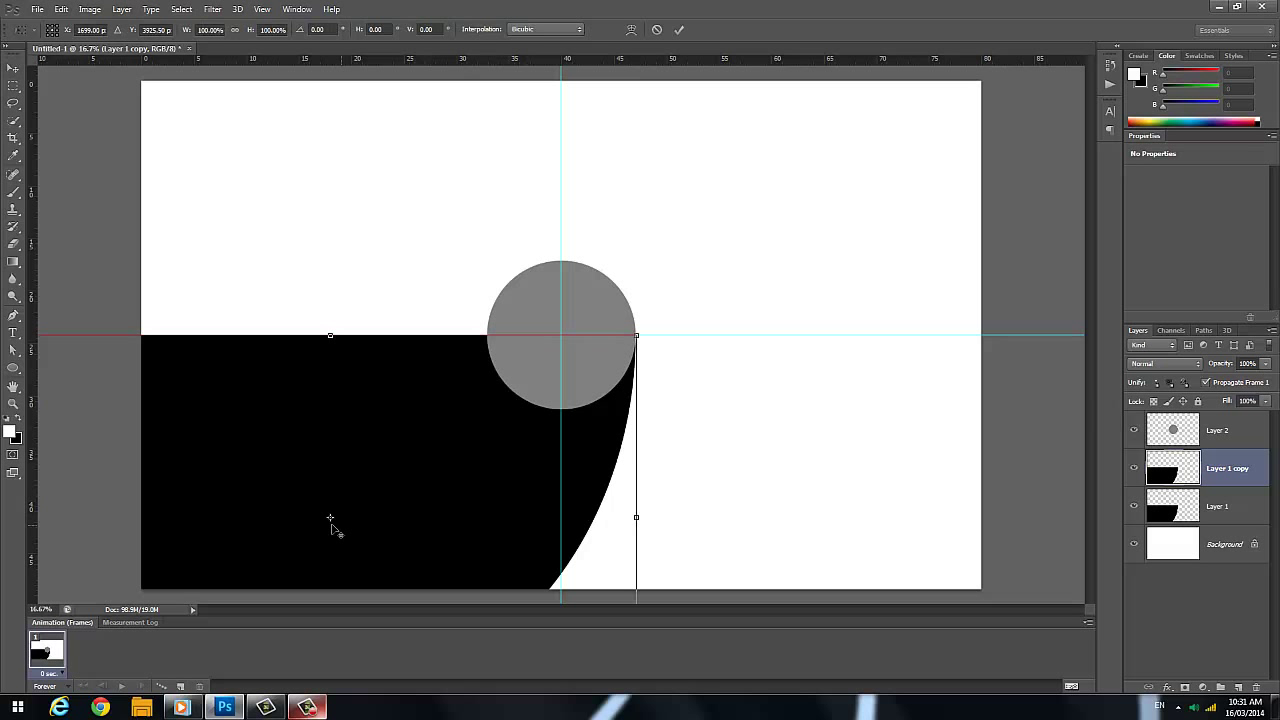
{"action": "left_click_drag", "start_coordinate": [330, 523], "coordinate": [561, 338]}
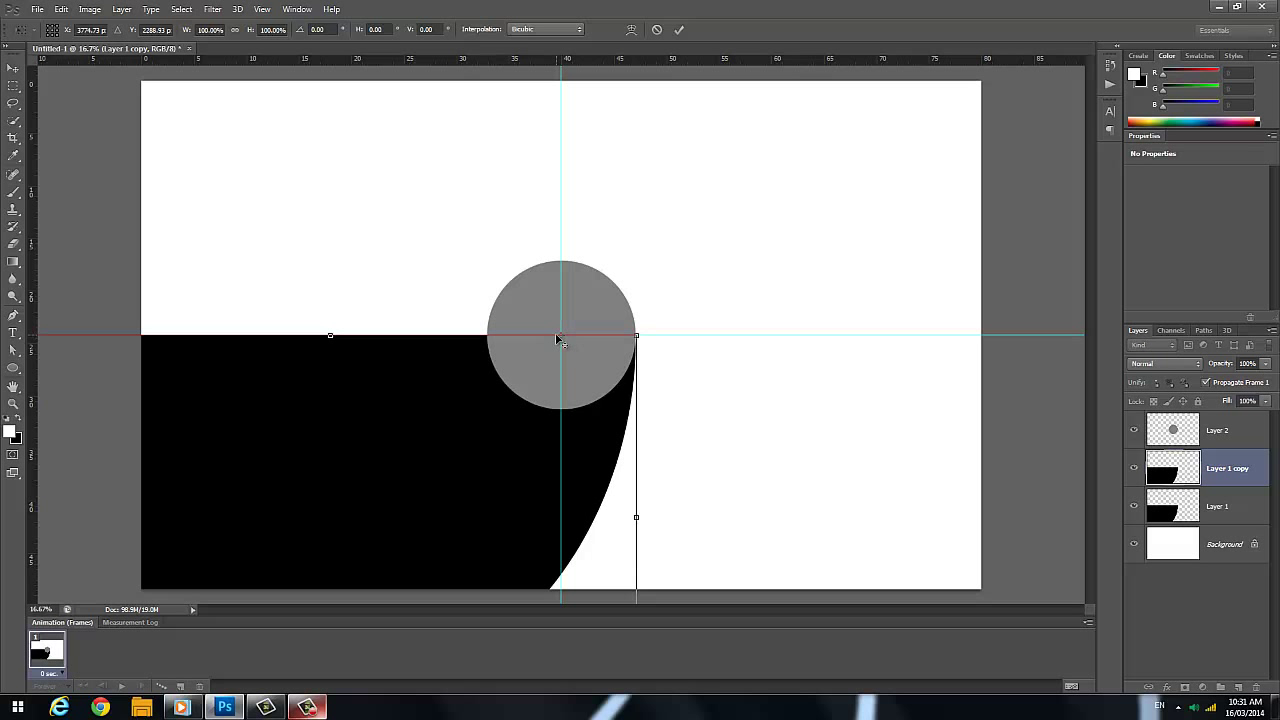
{"action": "left_click", "coordinate": [318, 29]}
{"action": "type", "text": "42"}
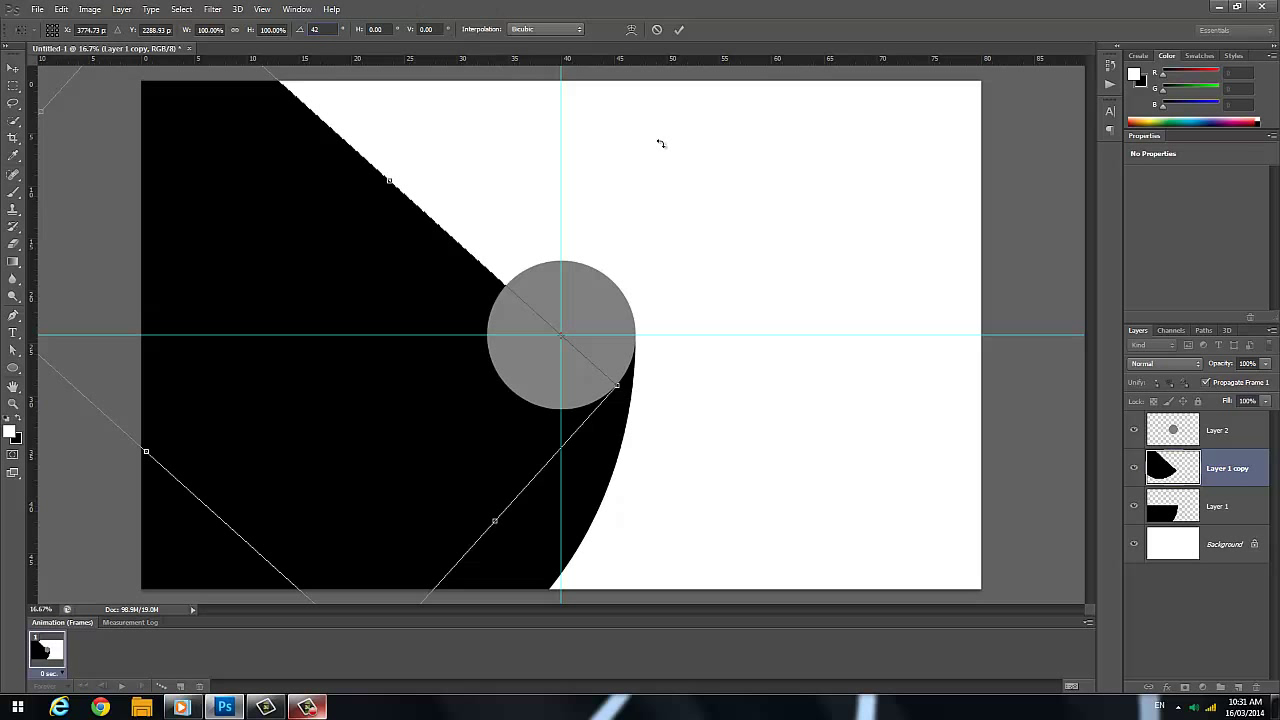
{"action": "left_click", "coordinate": [679, 30]}
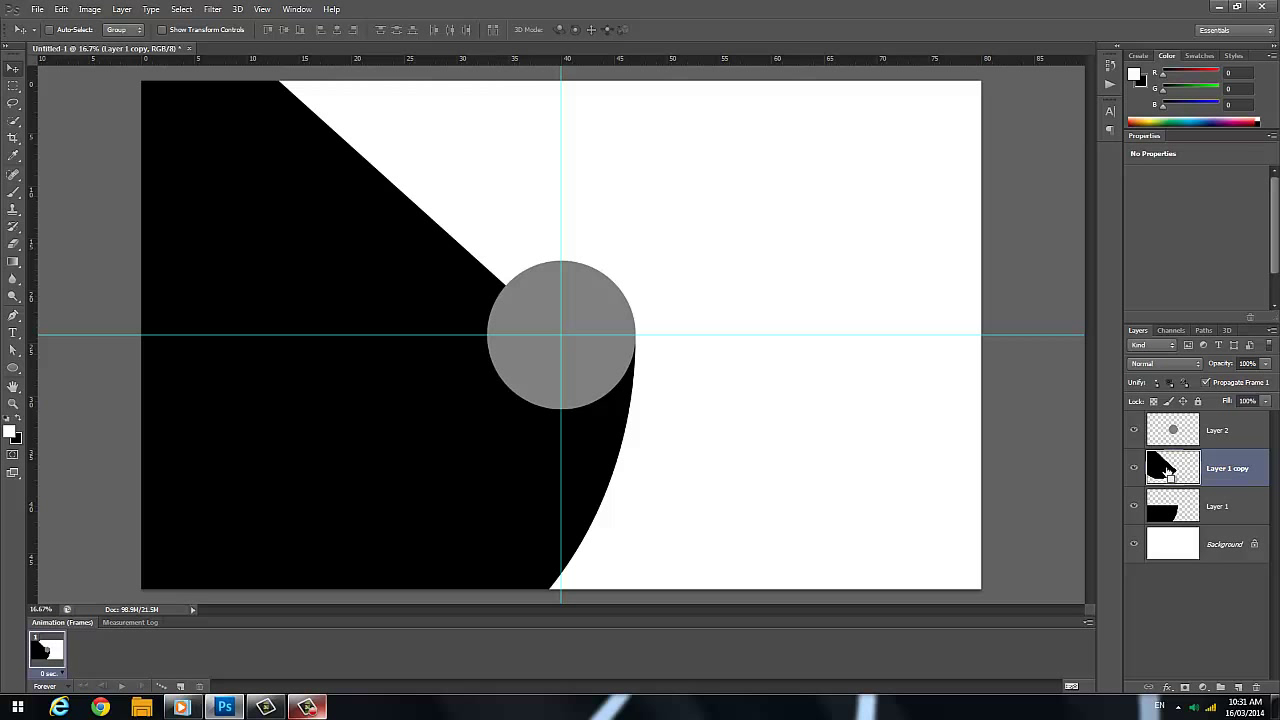
Cut Layer 1 by the copy's shape into a curved crescent, then delete Layer 1 copy
{"action": "left_click", "coordinate": [1168, 470], "text": "ctrl"}
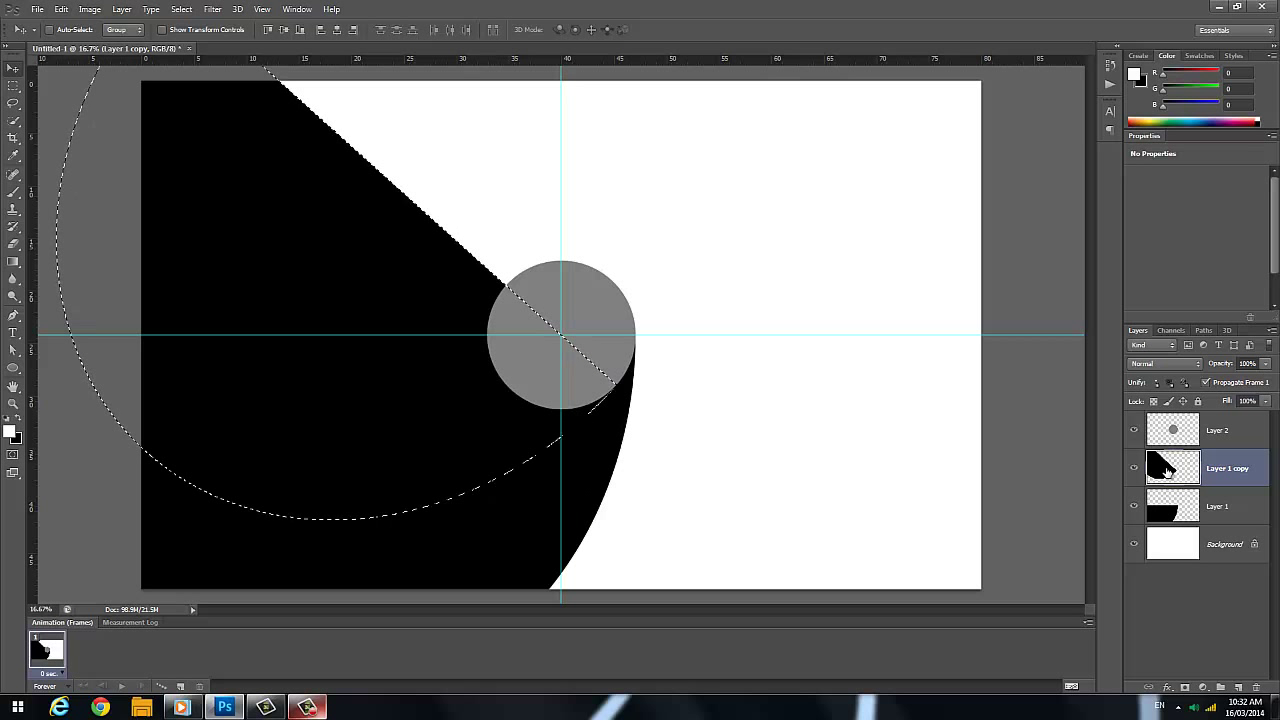
{"action": "left_click", "coordinate": [1226, 517]}
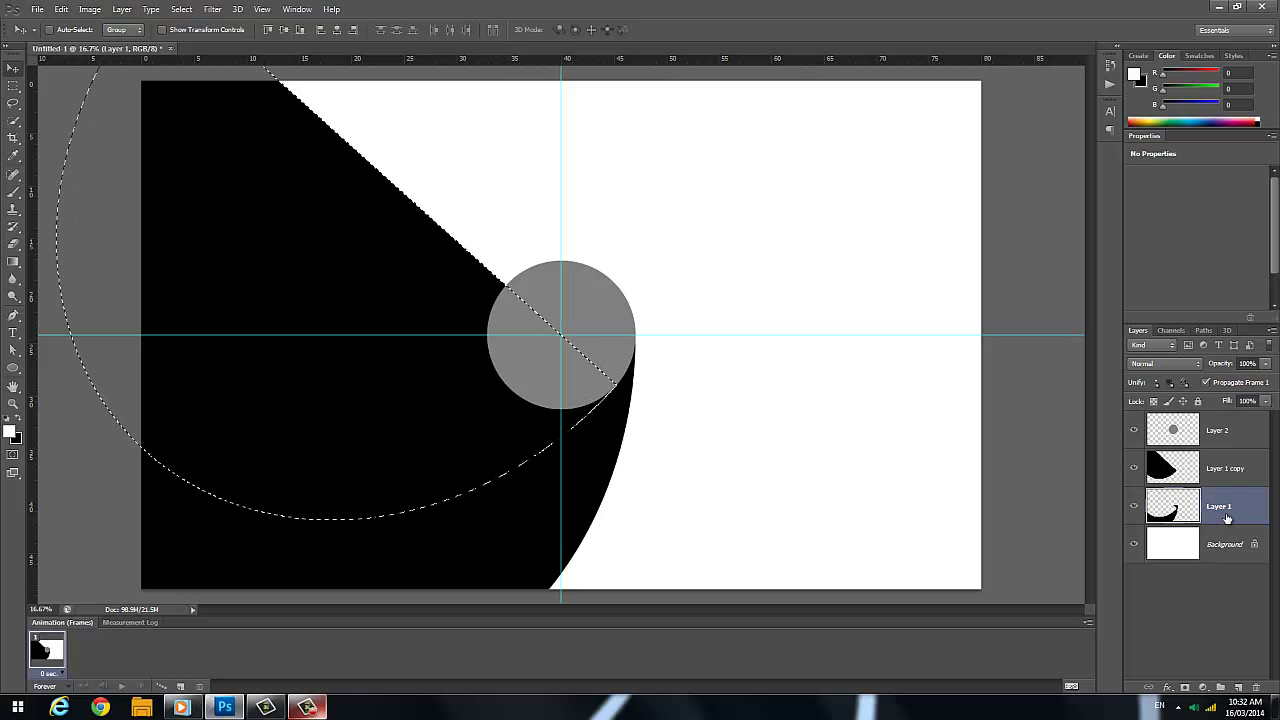
{"action": "key", "text": "ctrl+d"}
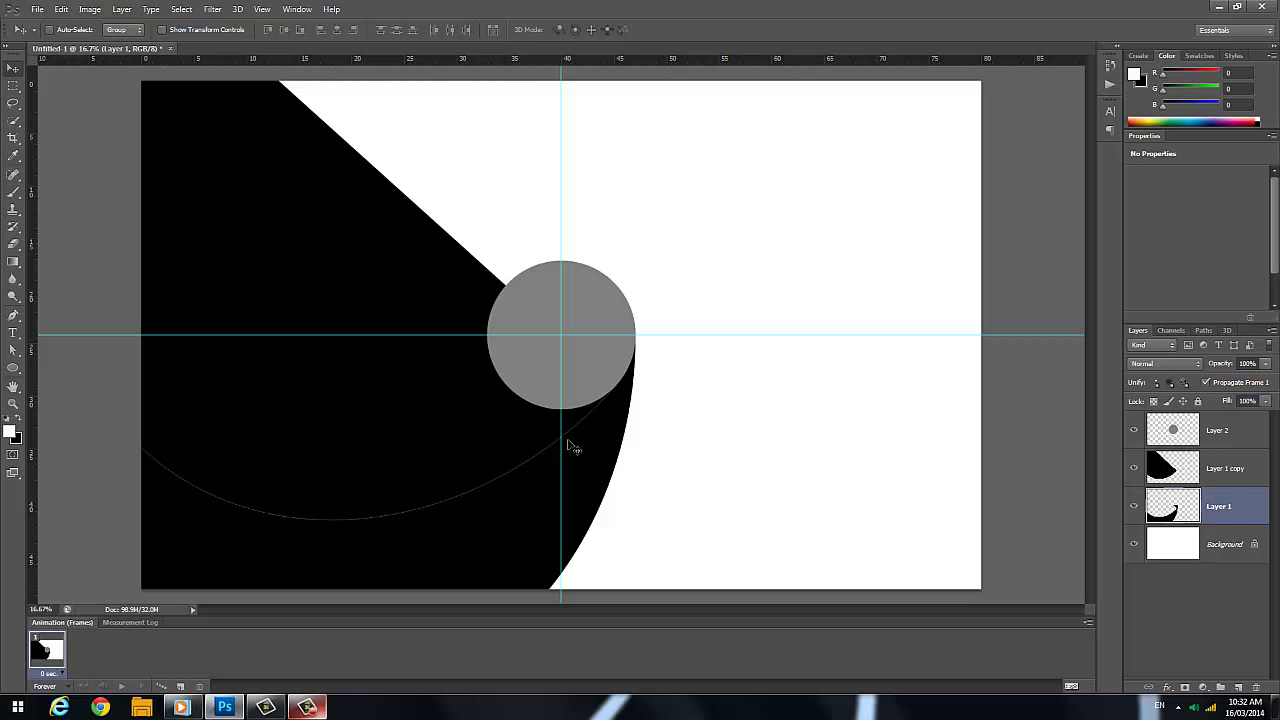
{"action": "left_click", "coordinate": [1233, 471]}
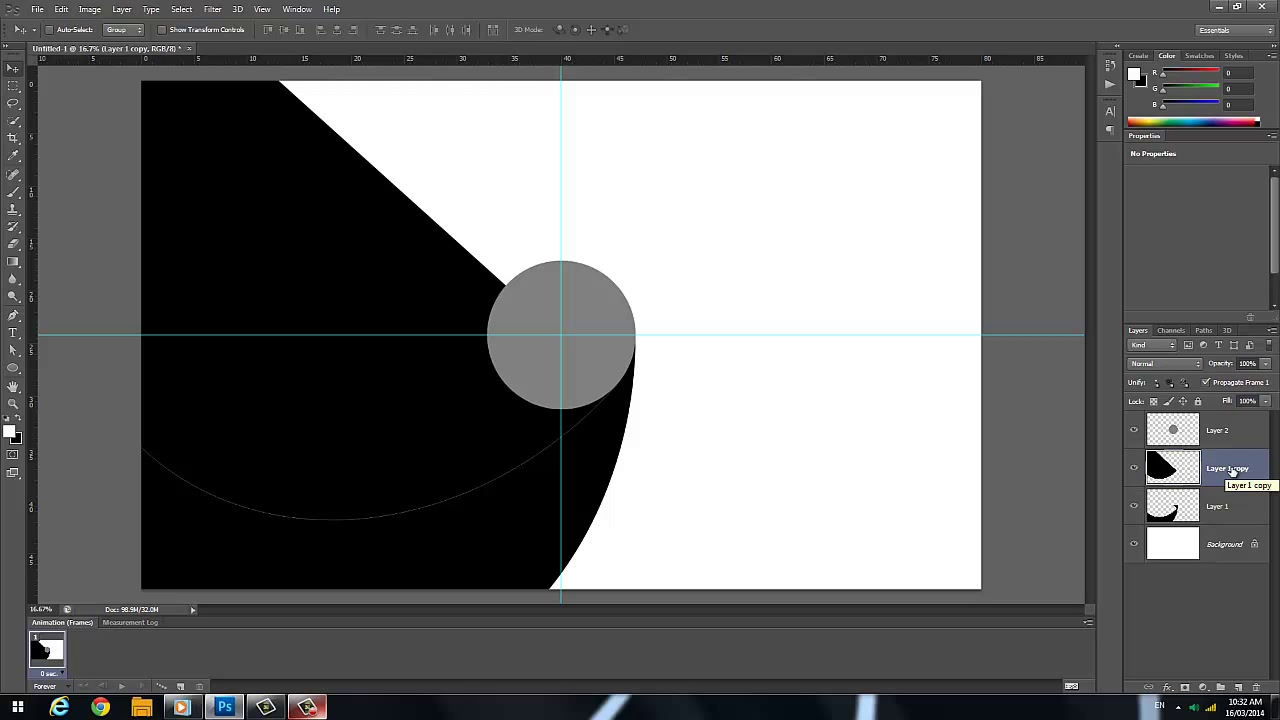
{"action": "left_click_drag", "start_coordinate": [1233, 471], "coordinate": [1256, 687]}
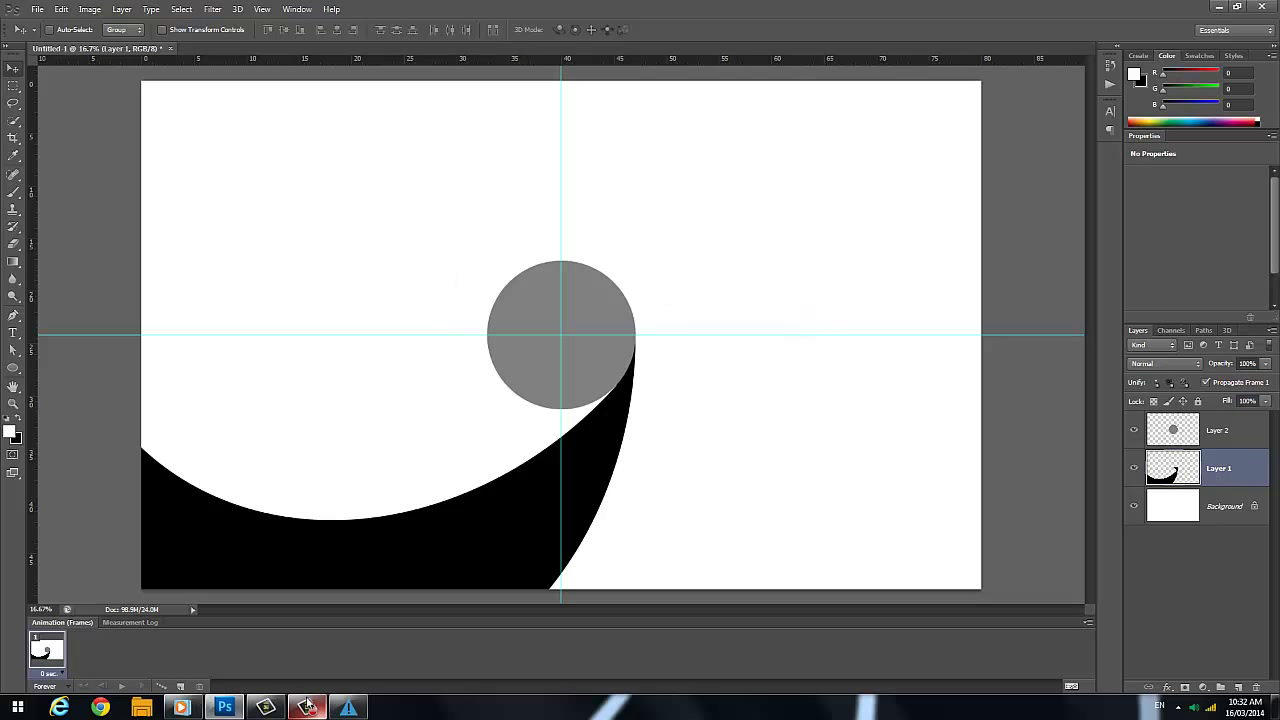
Duplicate the crescent layer and rotate the copy 45° around the grey circle's centre
{"action": "left_click", "coordinate": [795, 208]}
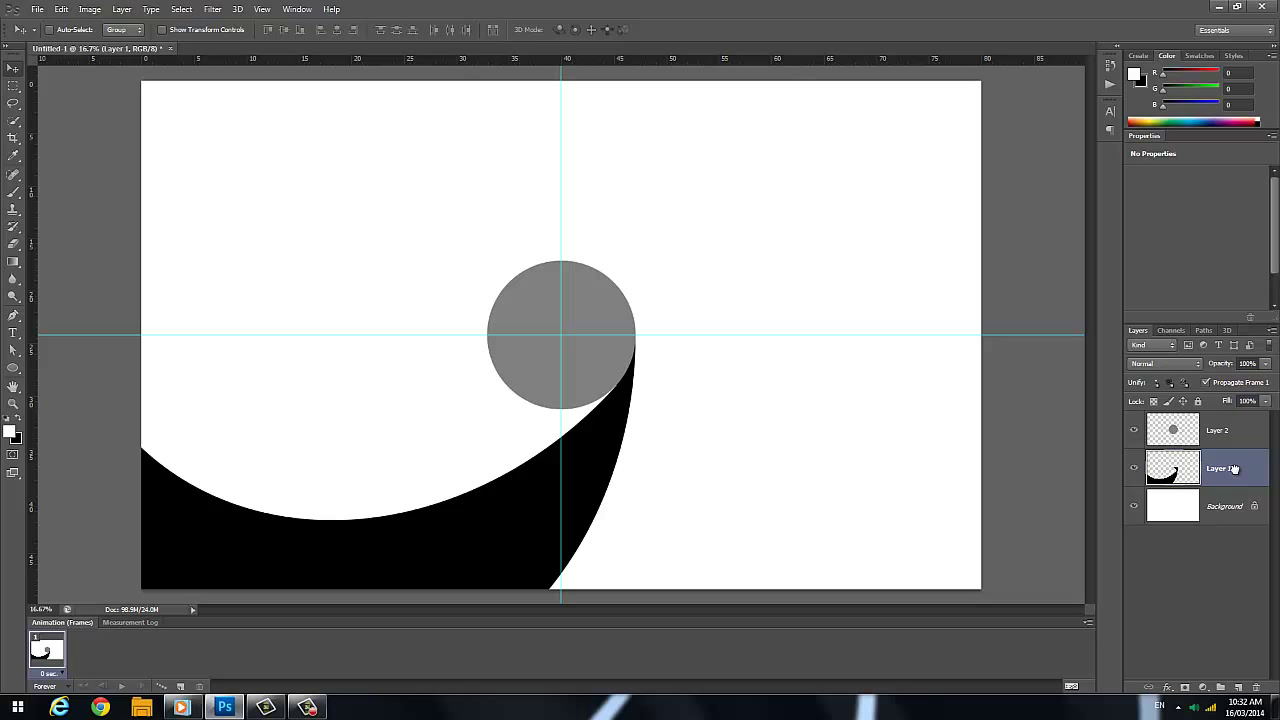
{"action": "left_click_drag", "start_coordinate": [1237, 470], "coordinate": [1238, 687]}
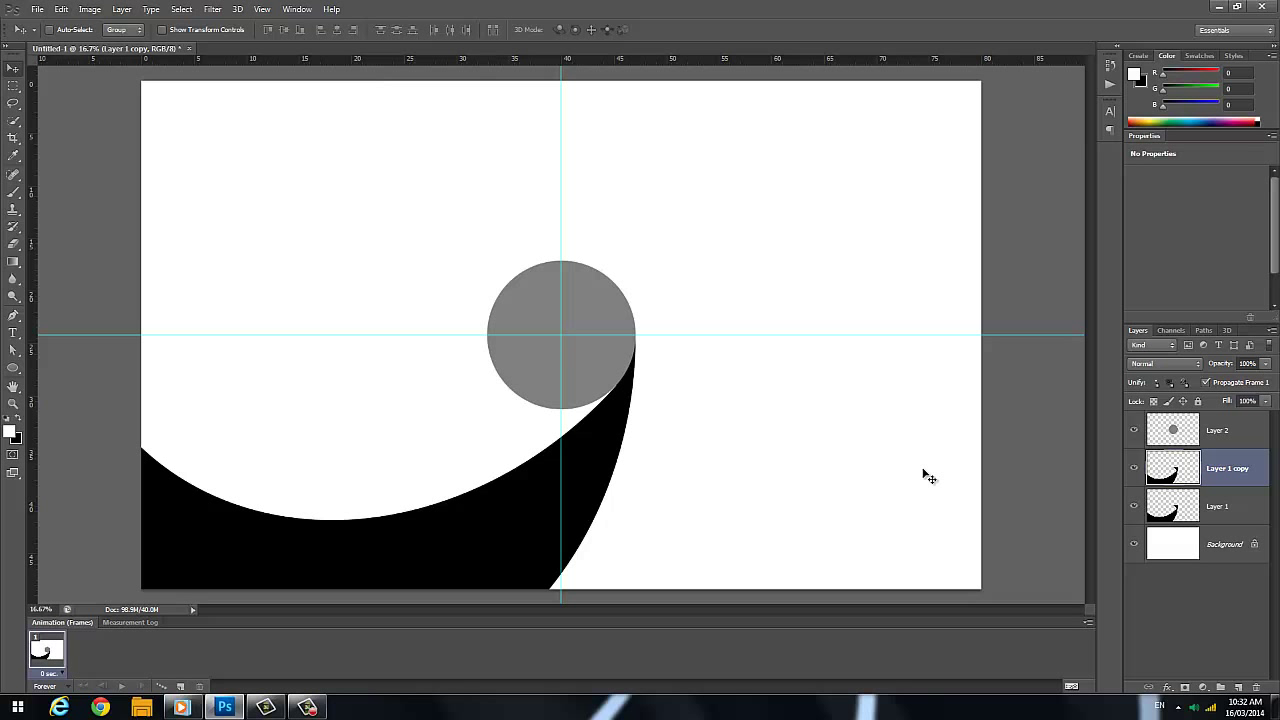
{"action": "key", "text": "ctrl+t"}
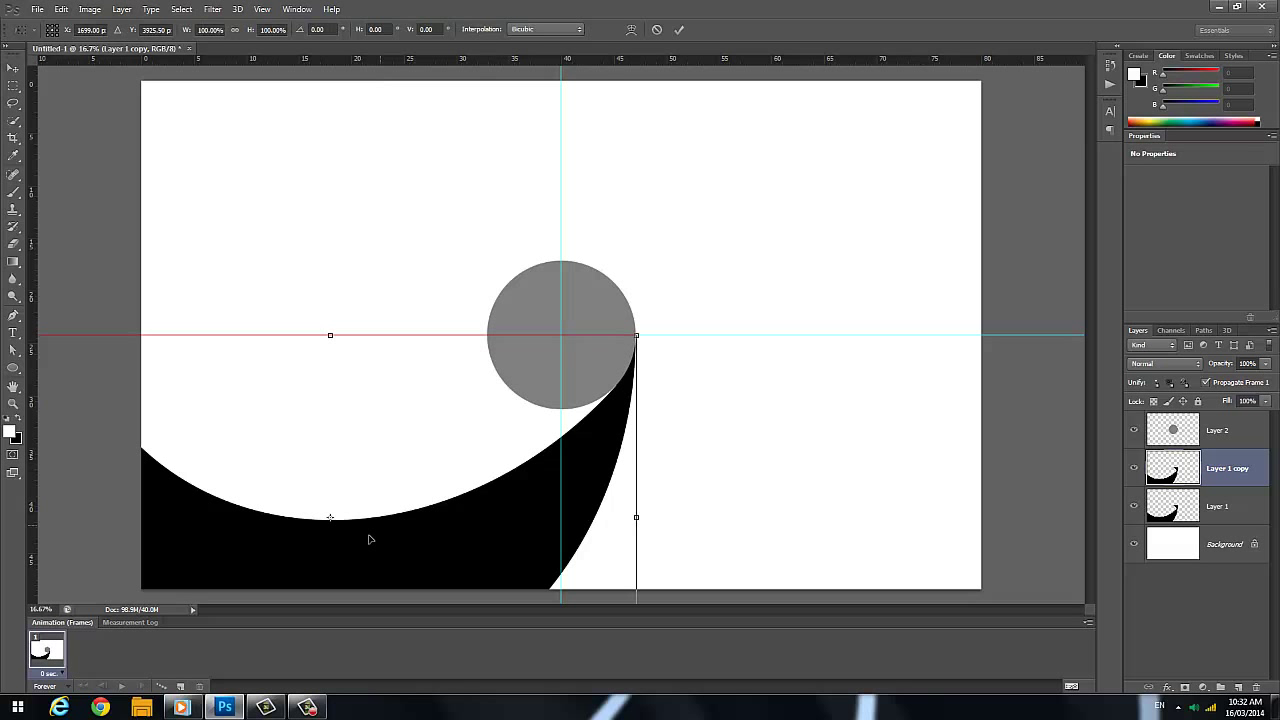
{"action": "left_click_drag", "start_coordinate": [330, 520], "coordinate": [561, 343]}
{"action": "left_click", "coordinate": [333, 30]}
{"action": "left_click", "coordinate": [335, 30]}
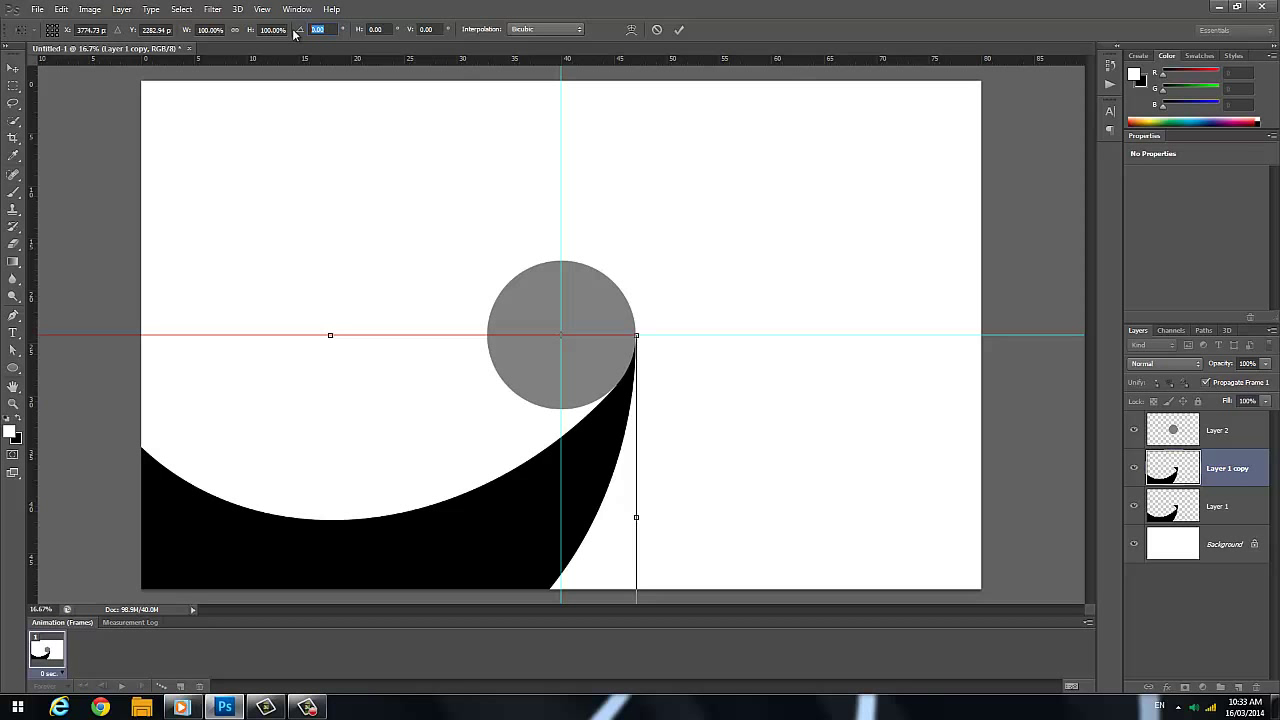
{"action": "type", "text": "45"}
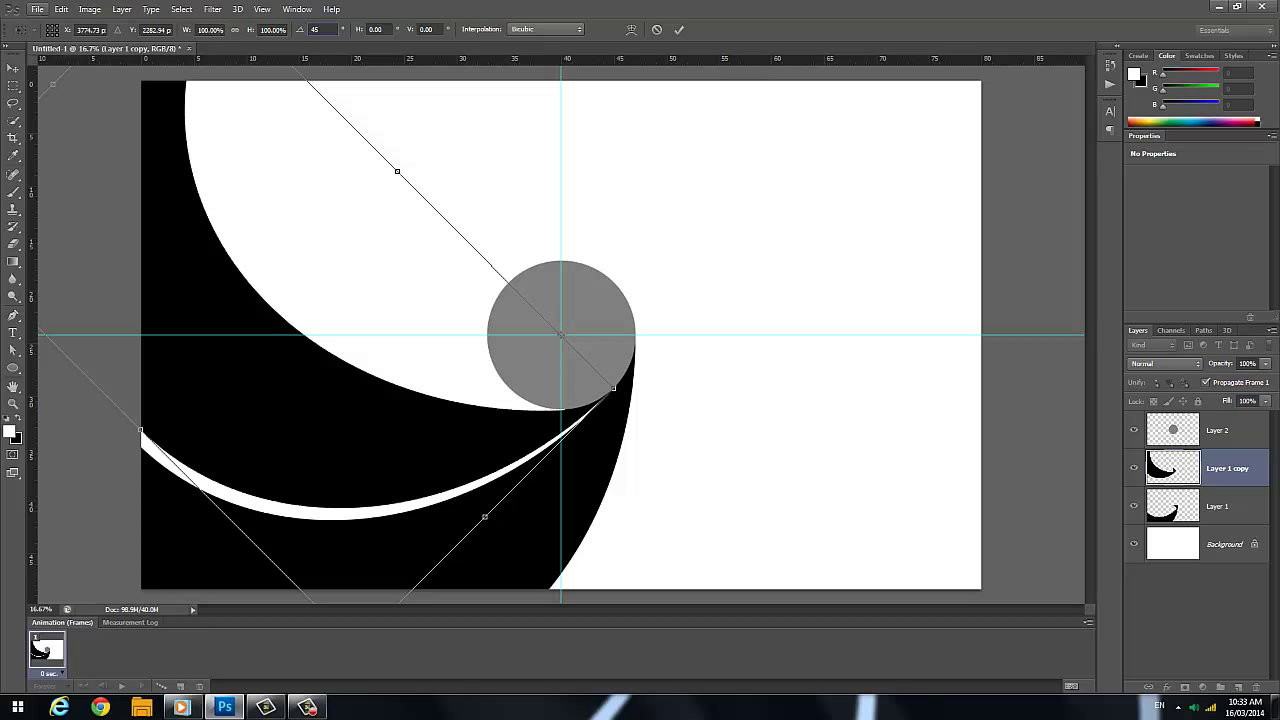
Apply the 45° rotation of the crescent copy
{"action": "left_click", "coordinate": [680, 30]}
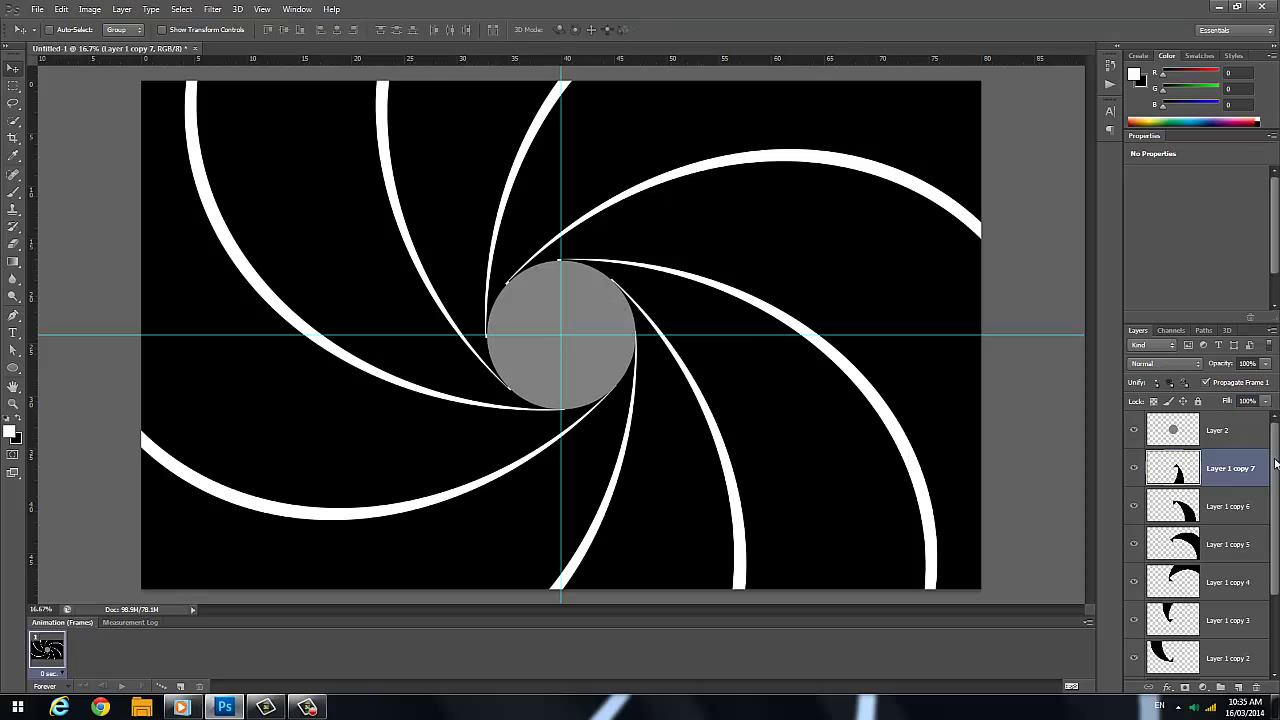
Scale Layer 2's grey circle to about 110%, mostly wider, over the blade tips, and apply it
{"action": "left_click", "coordinate": [1238, 437]}
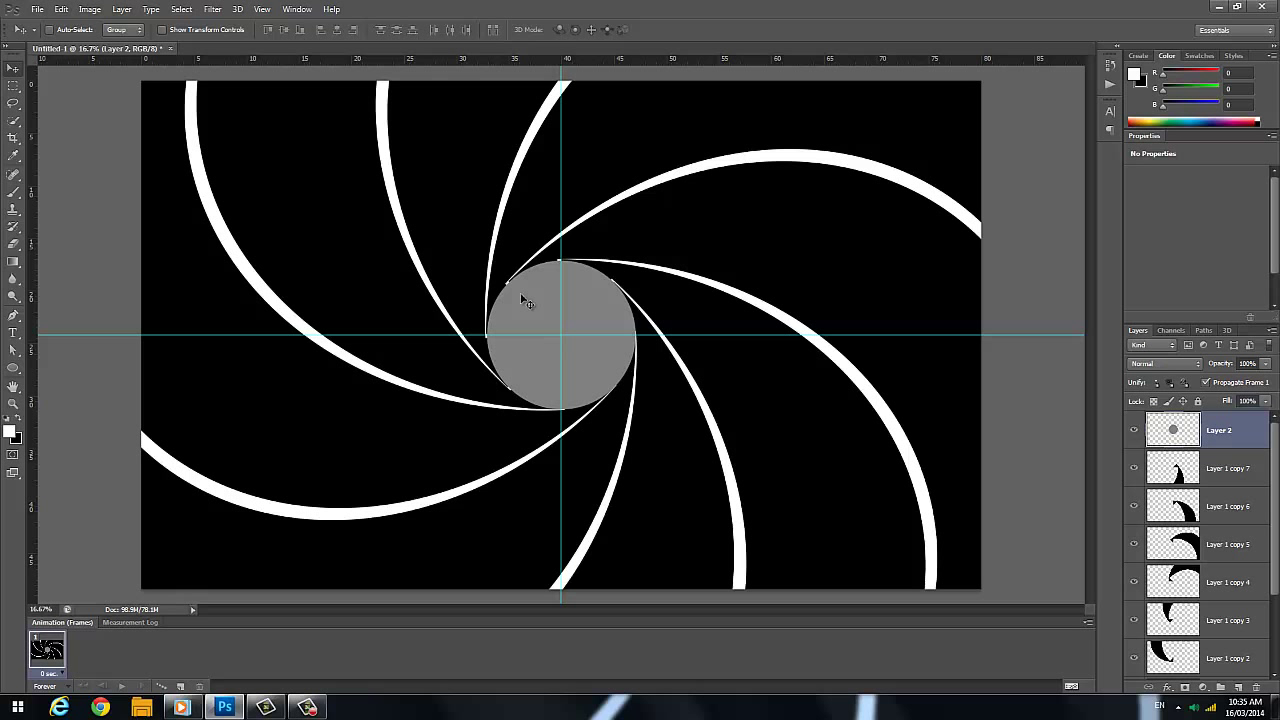
{"action": "key", "text": "ctrl+t"}
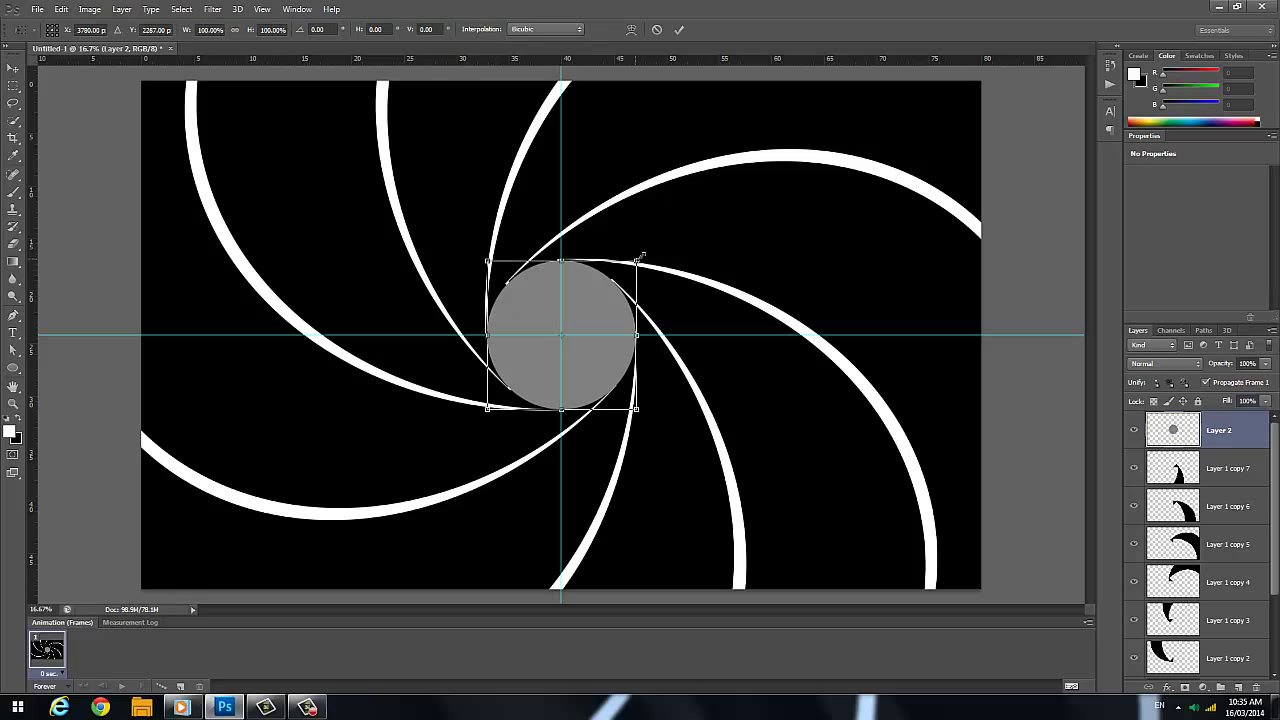
{"action": "left_click_drag", "start_coordinate": [641, 257], "coordinate": [647, 258]}
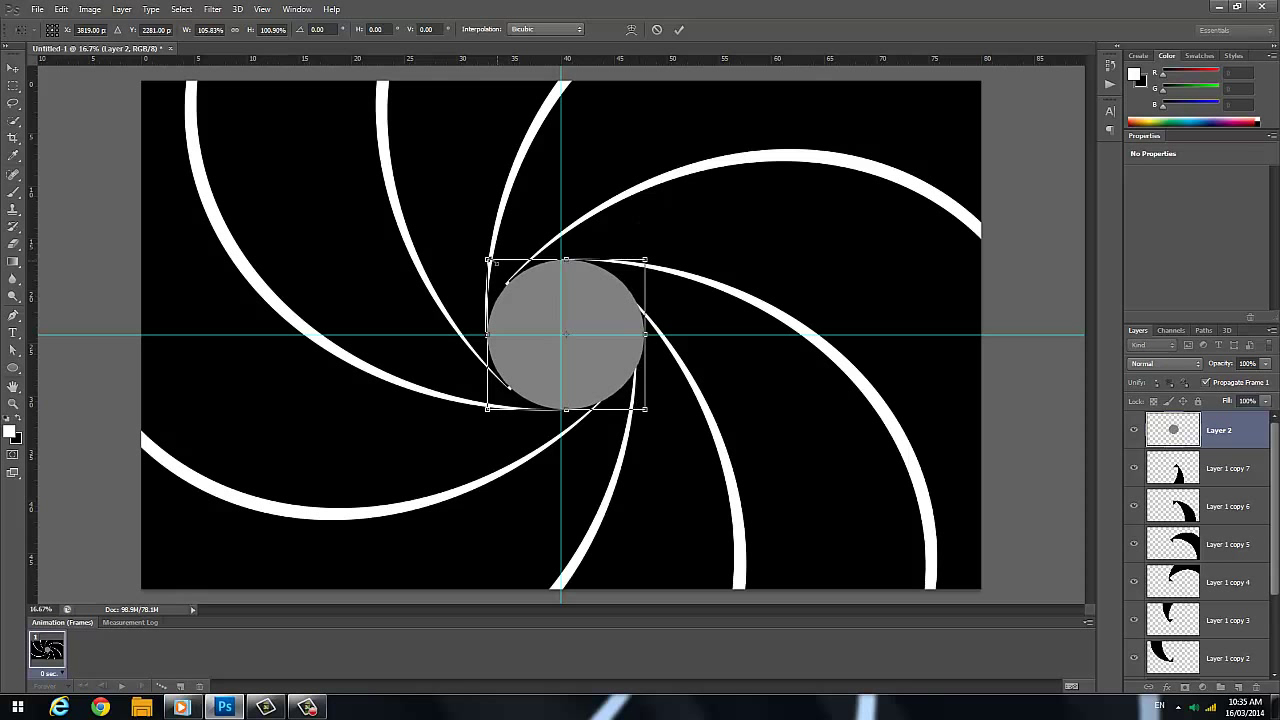
{"action": "left_click_drag", "start_coordinate": [485, 257], "coordinate": [484, 258]}
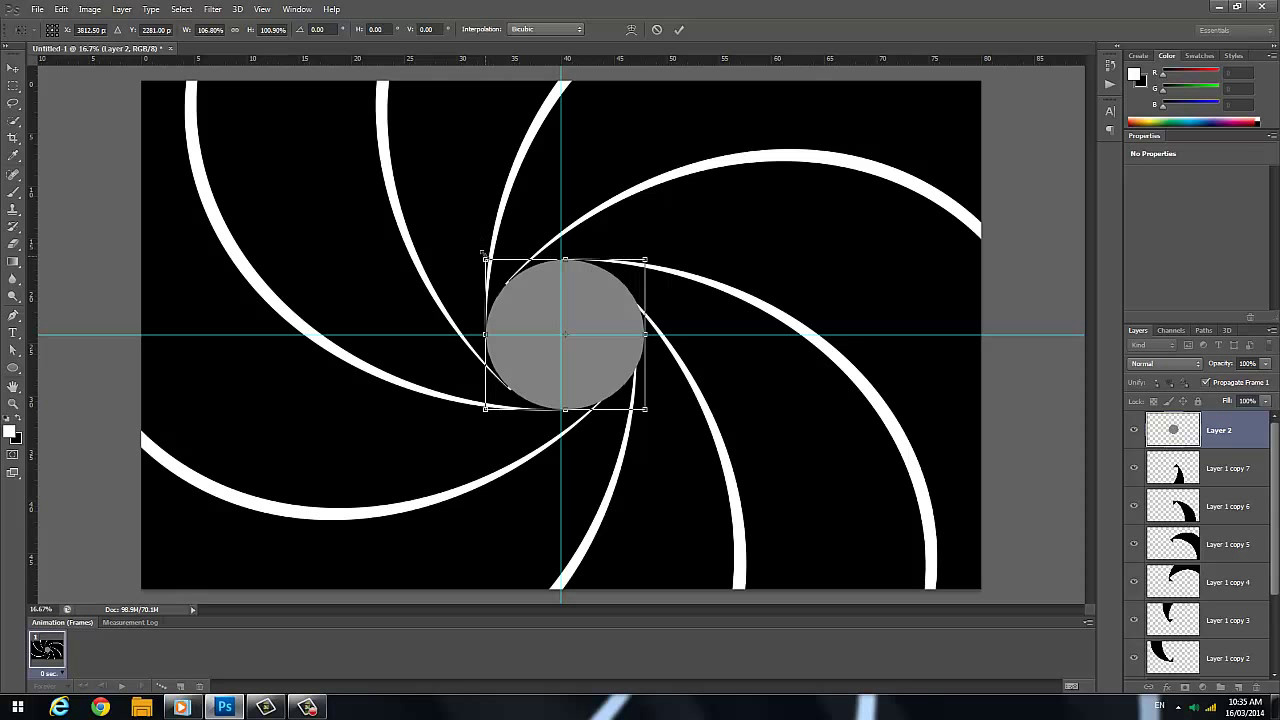
{"action": "left_click_drag", "start_coordinate": [478, 251], "coordinate": [478, 254]}
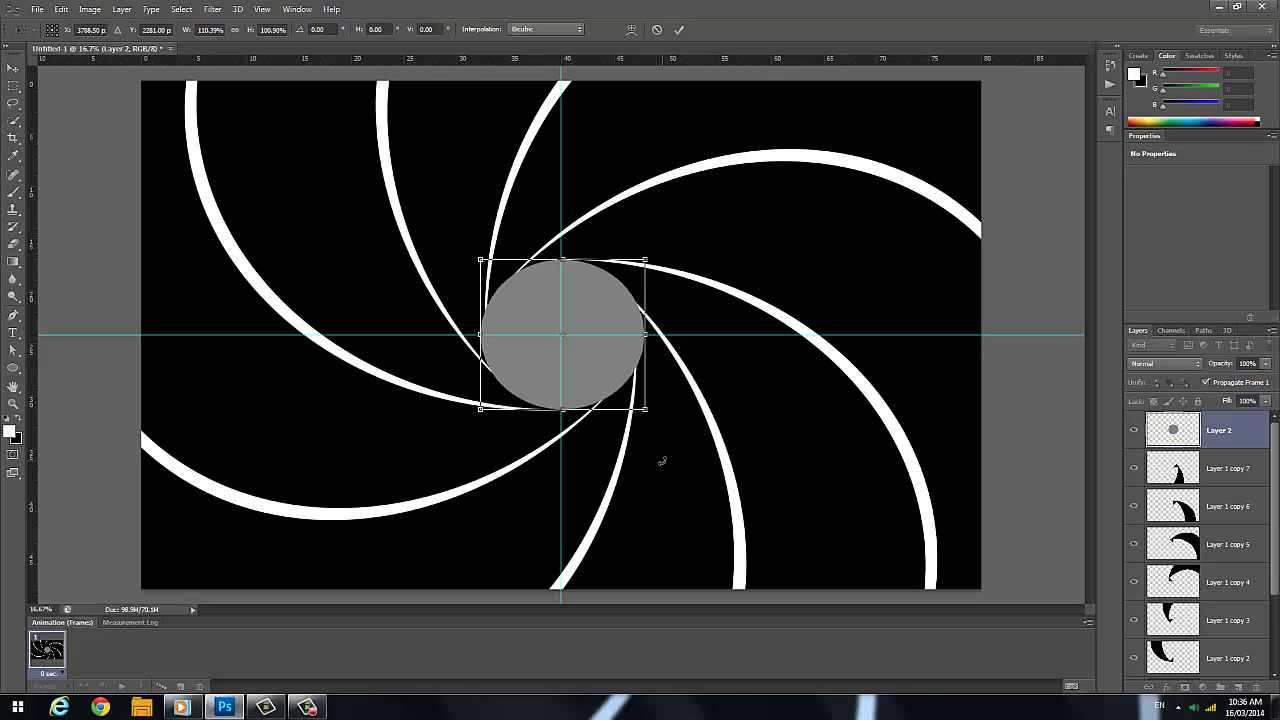
{"action": "left_click", "coordinate": [61, 9]}
{"action": "left_click", "coordinate": [740, 430]}
{"action": "left_click", "coordinate": [13, 67]}
{"action": "left_click", "coordinate": [592, 266]}
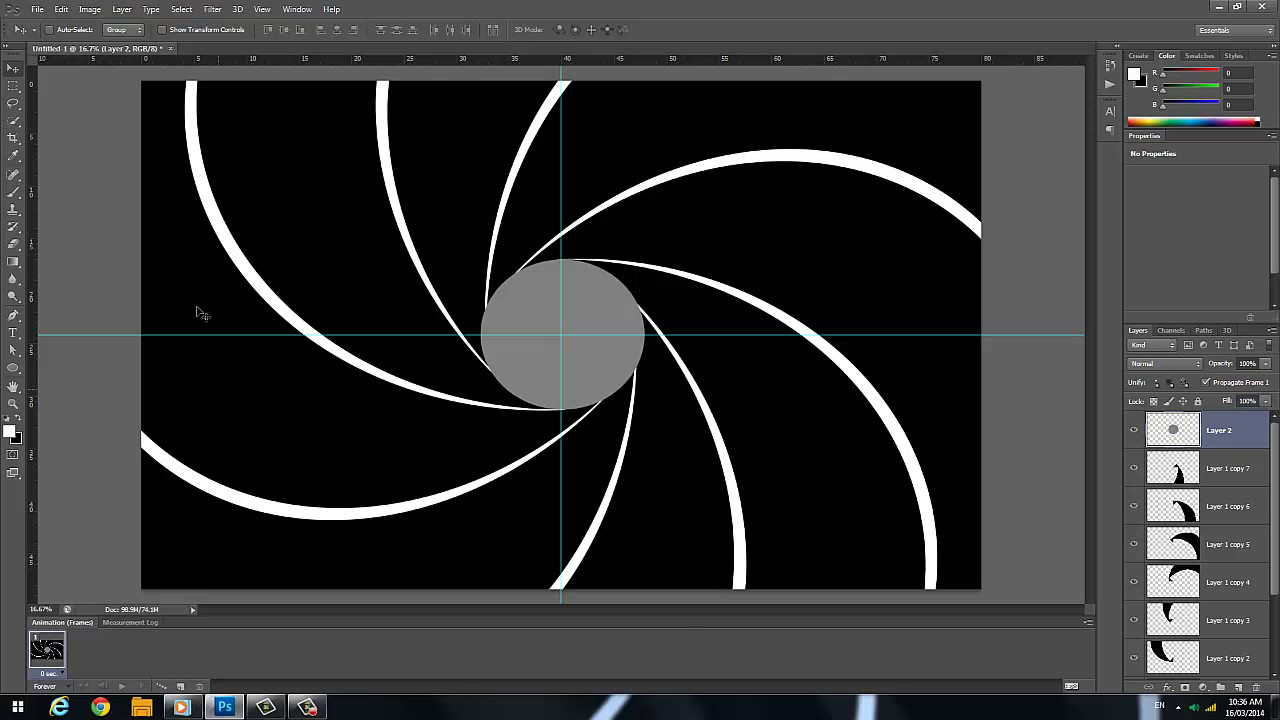
Use View > Clear Guides on the iris canvas, then minimize the Photoshop window
{"action": "left_click", "coordinate": [262, 10]}
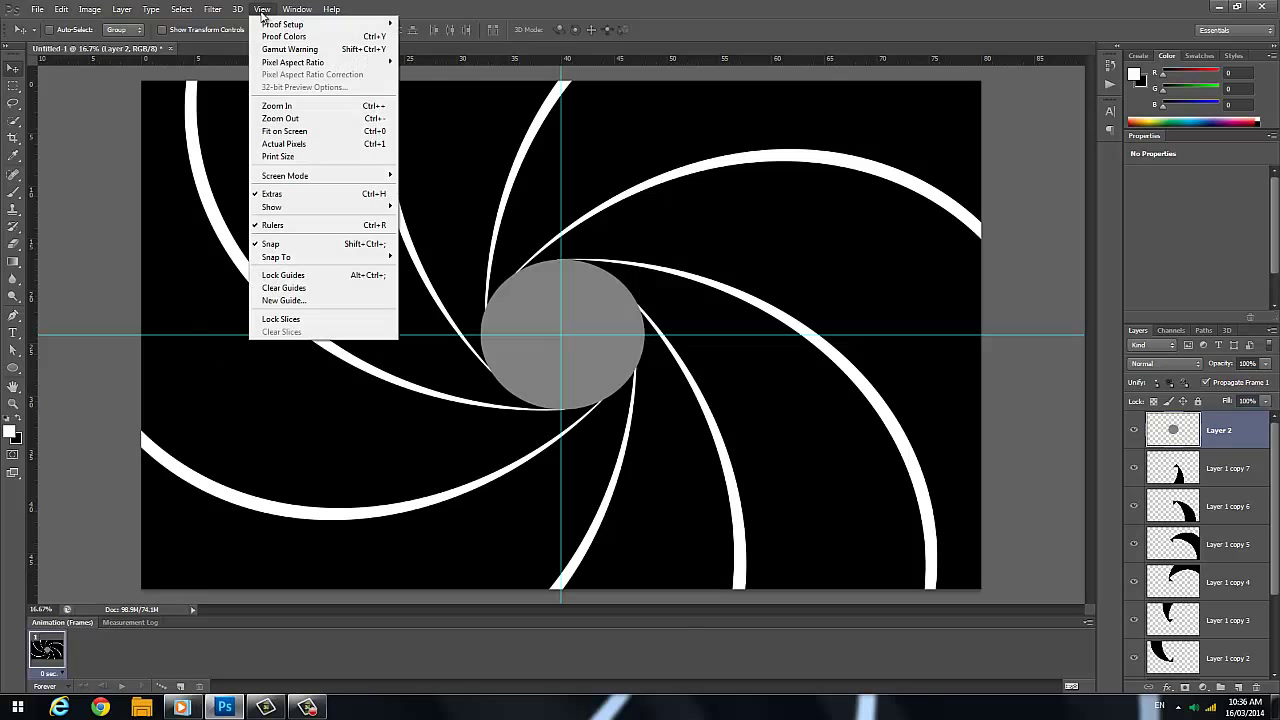
{"action": "left_click", "coordinate": [316, 290]}
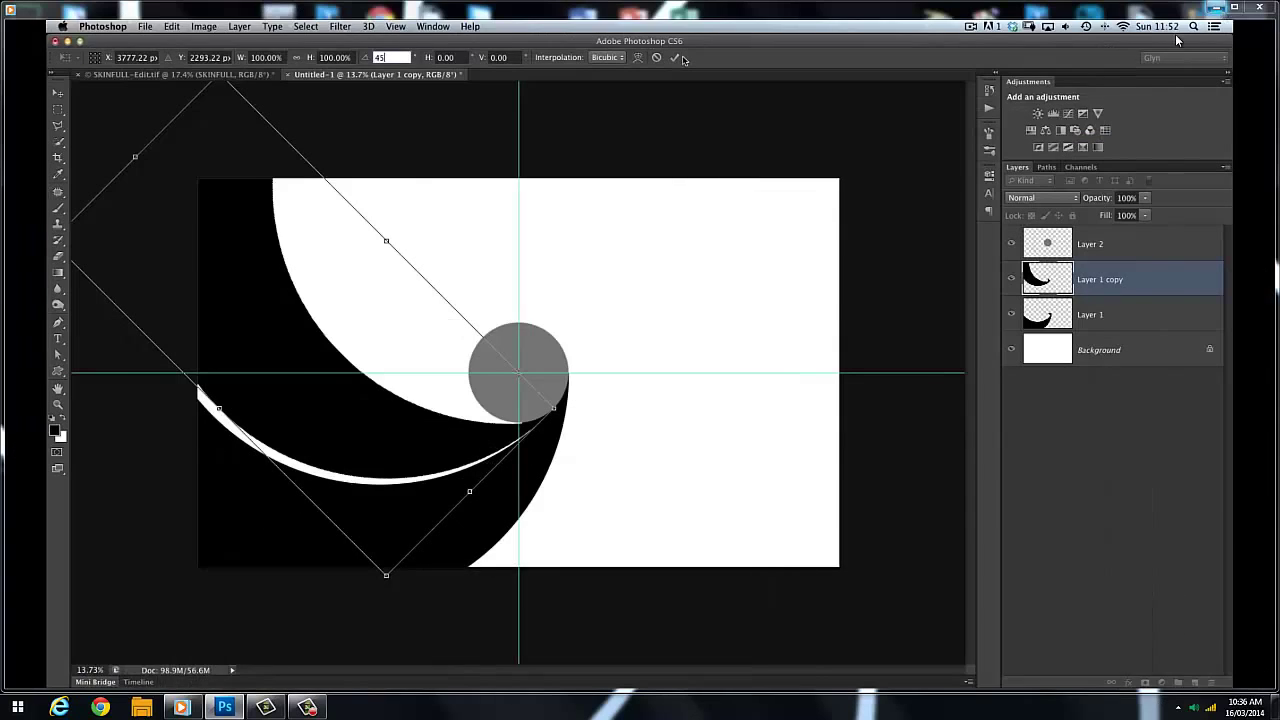
{"action": "left_click", "coordinate": [1216, 6]}
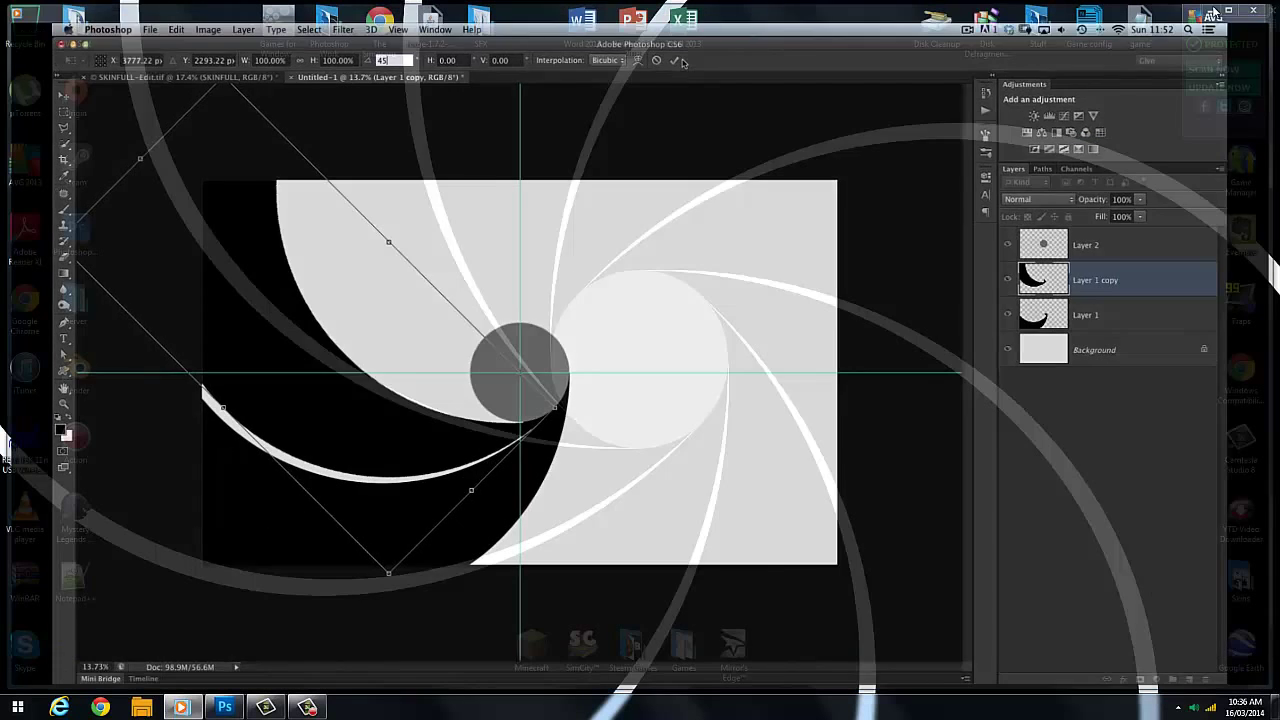
{"action": "left_click_drag", "start_coordinate": [832, 243], "coordinate": [832, 204]}
Restore Photoshop from the taskbar to show Untitled-1's guide-free iris
{"action": "left_click", "coordinate": [224, 707]}
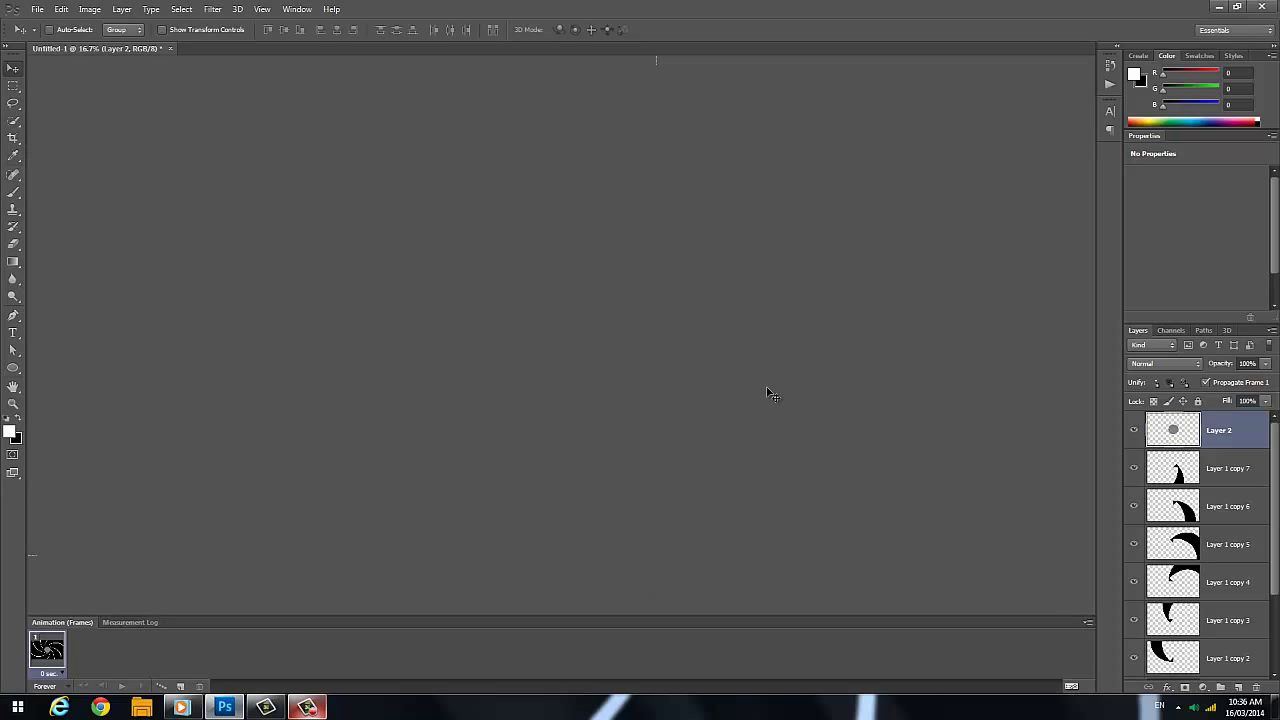